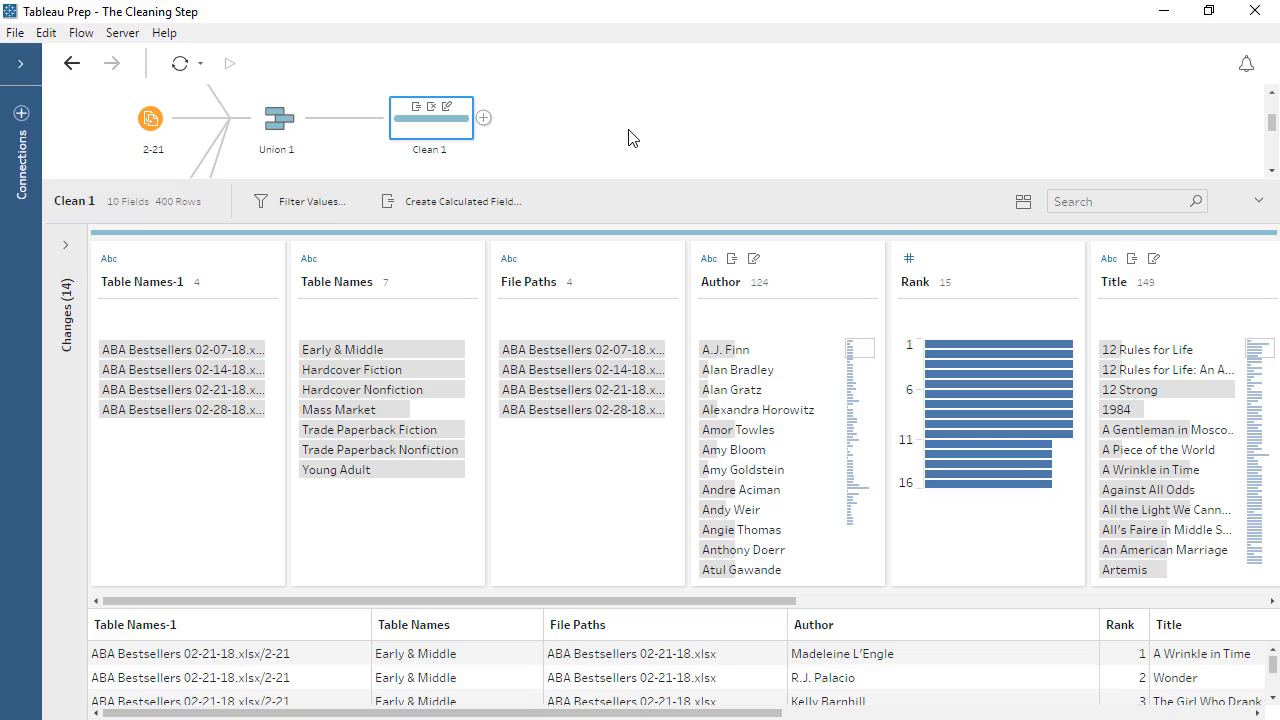
- Add a new cleaning step after Clean 1 in the flow
click(483, 119)
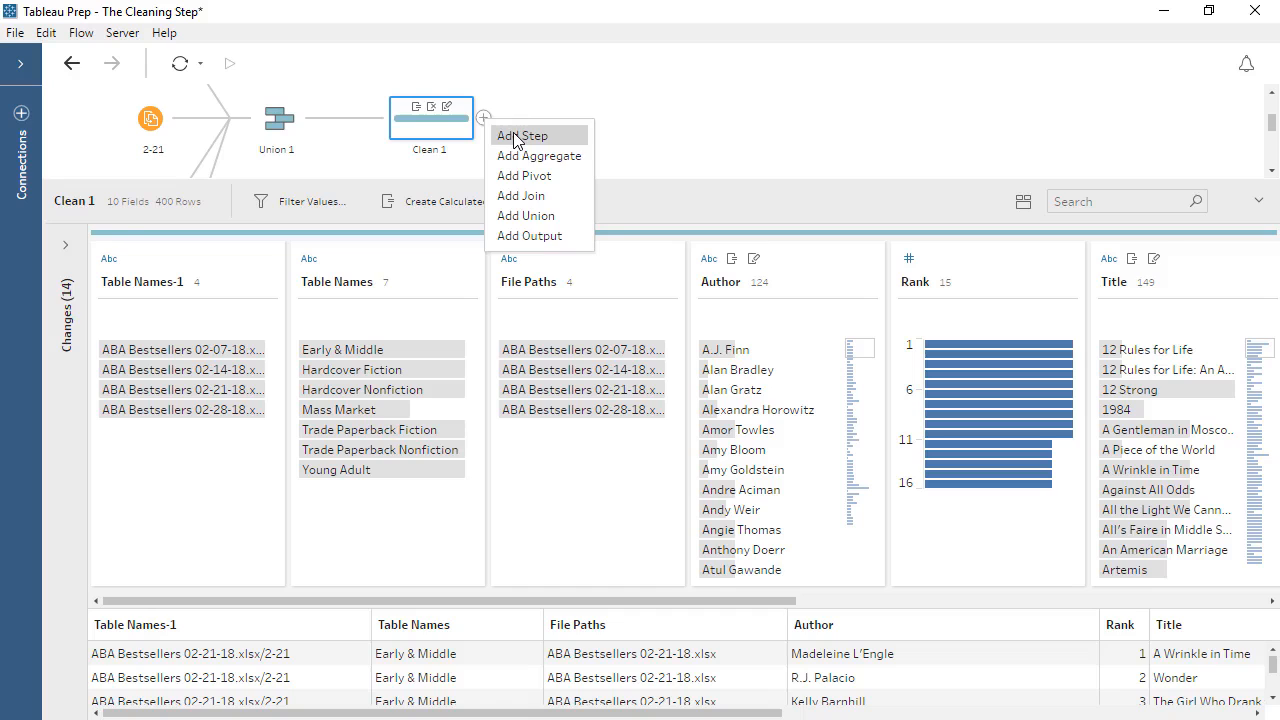
click(517, 136)
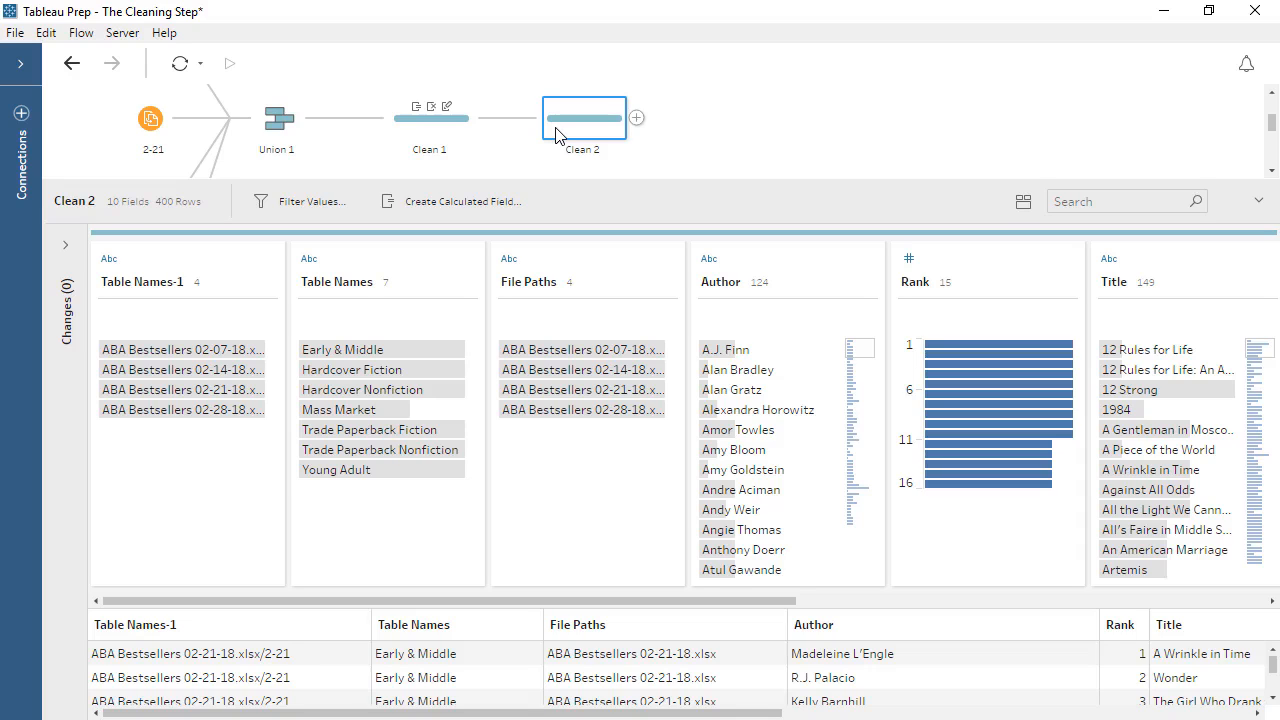
double_click(543, 283)
click(511, 262)
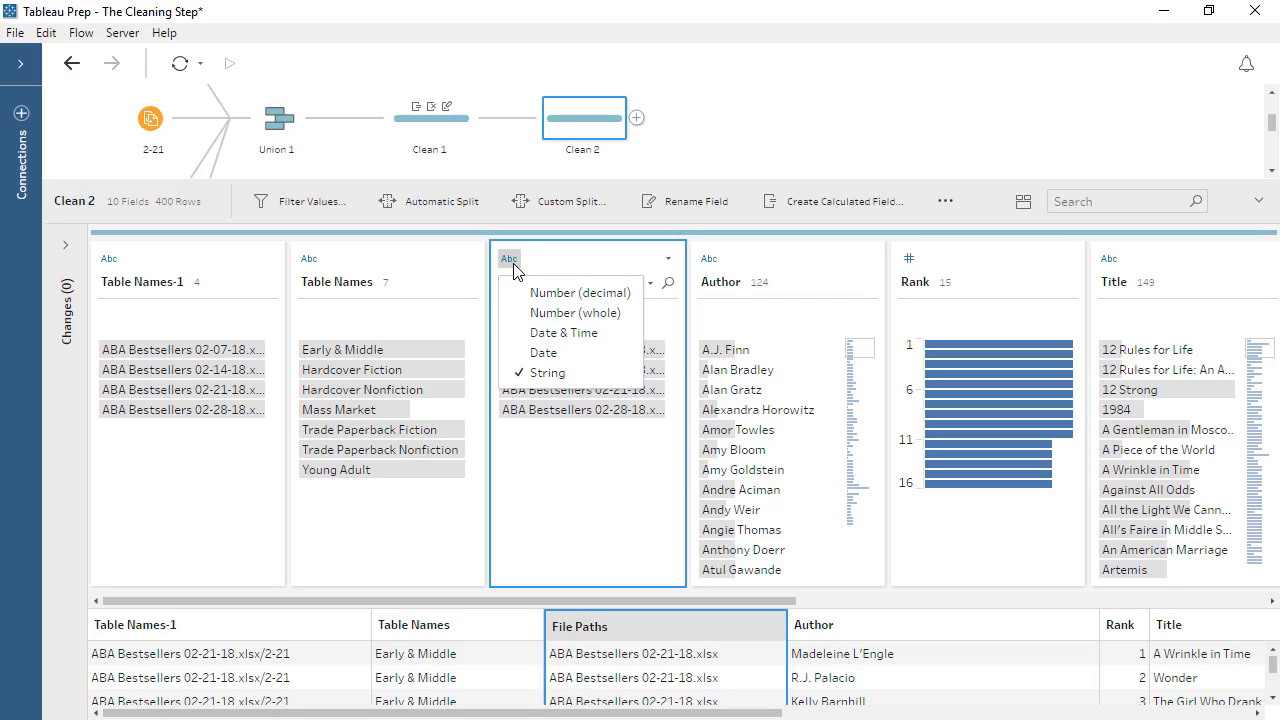
click(669, 261)
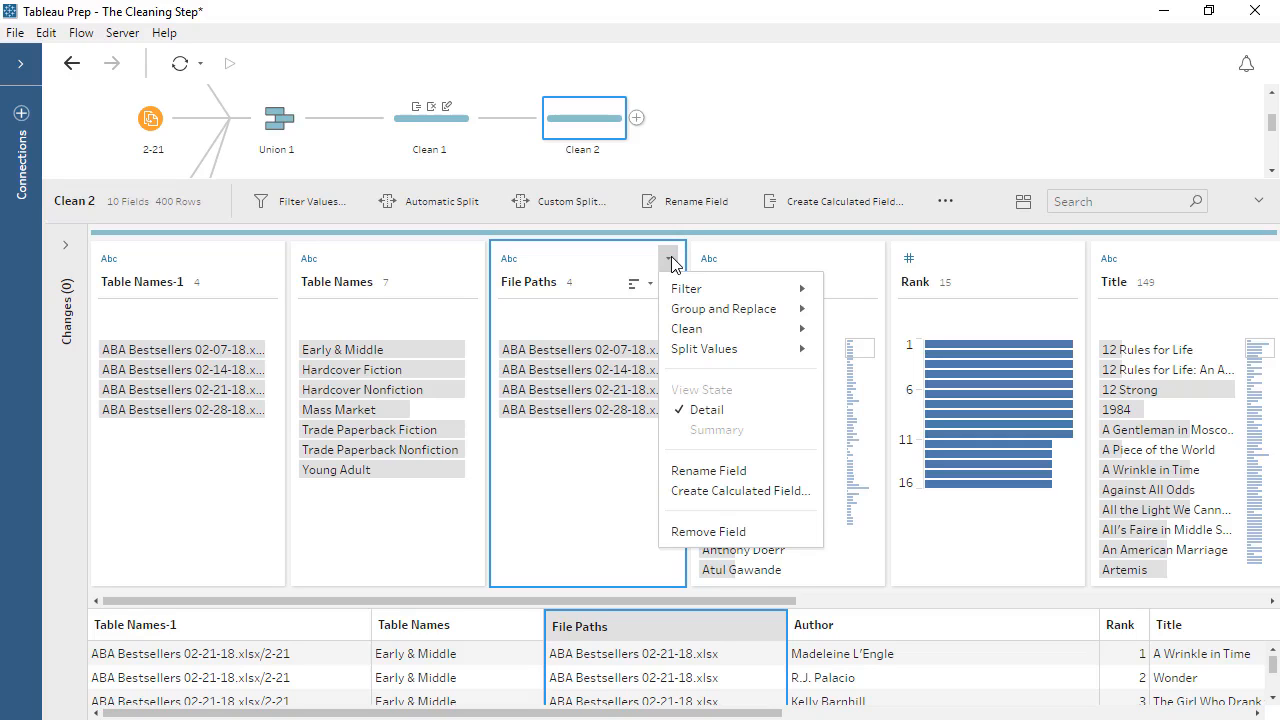
click(644, 264)
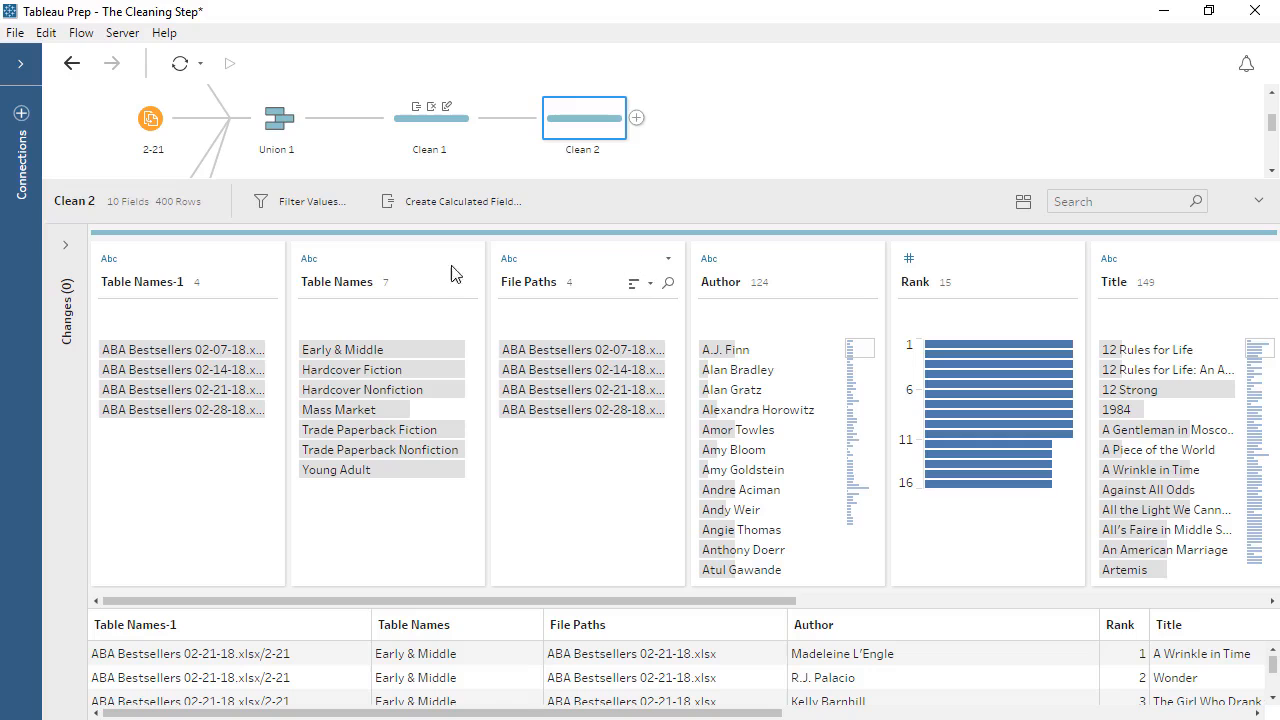
- Remove the Table Names-1 field from the Clean 2 step
click(228, 267)
click(268, 259)
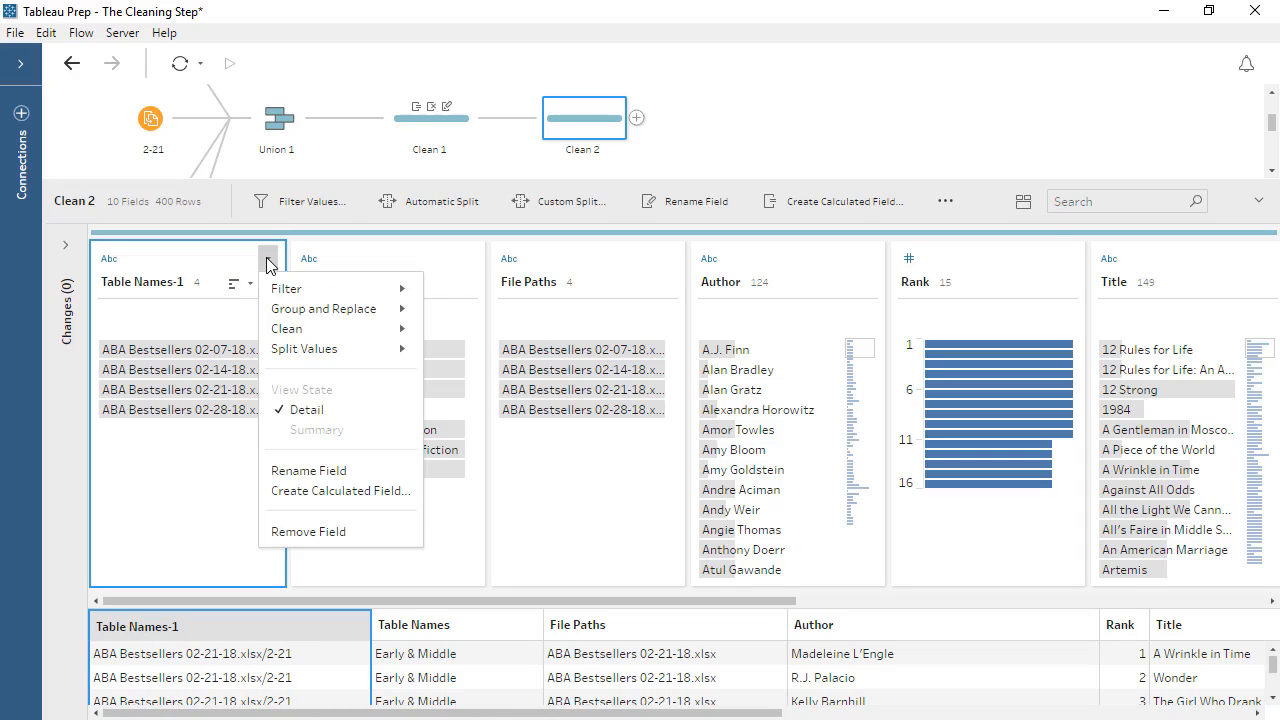
click(296, 532)
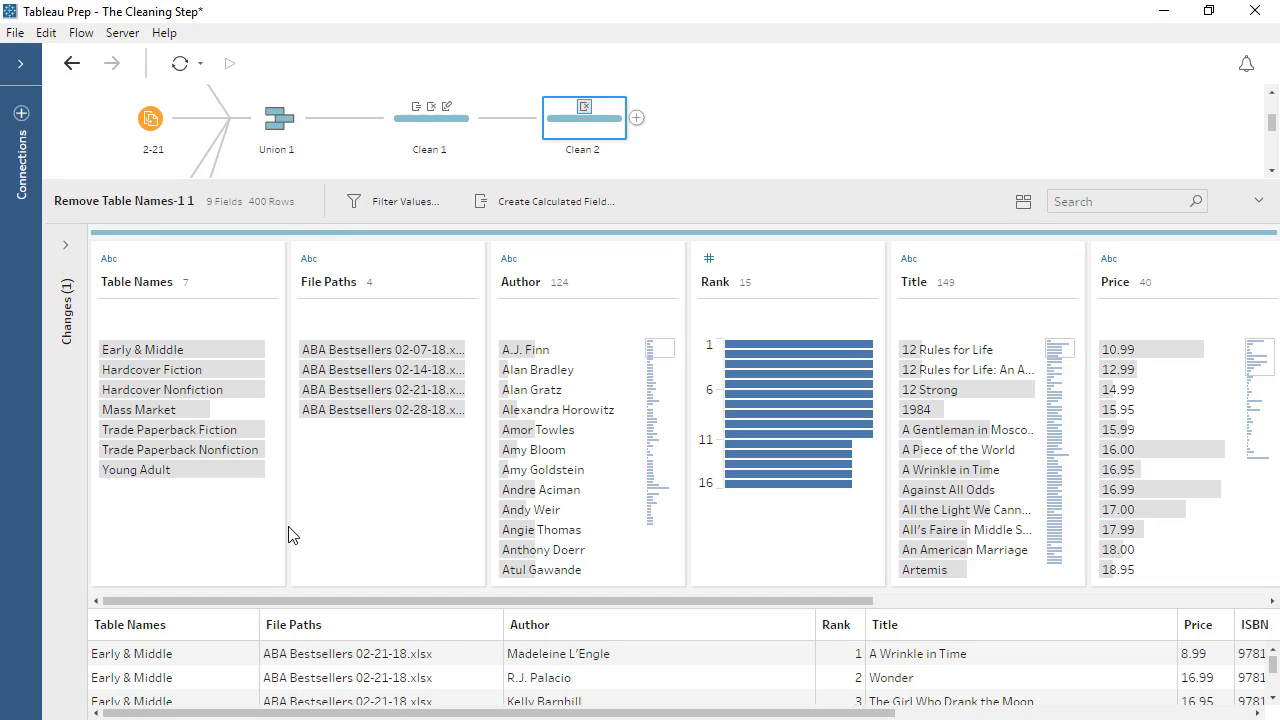
- Rename the Table Names field to List
double_click(167, 284)
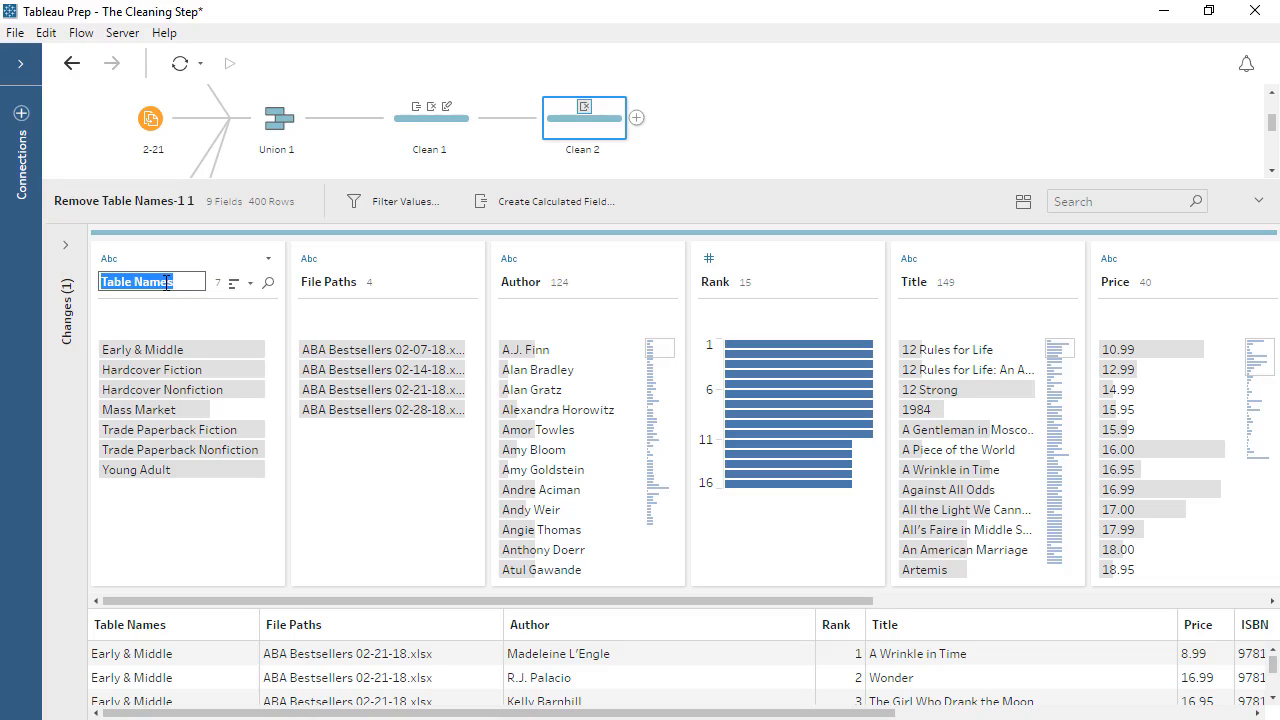
text(List)
key(Return)
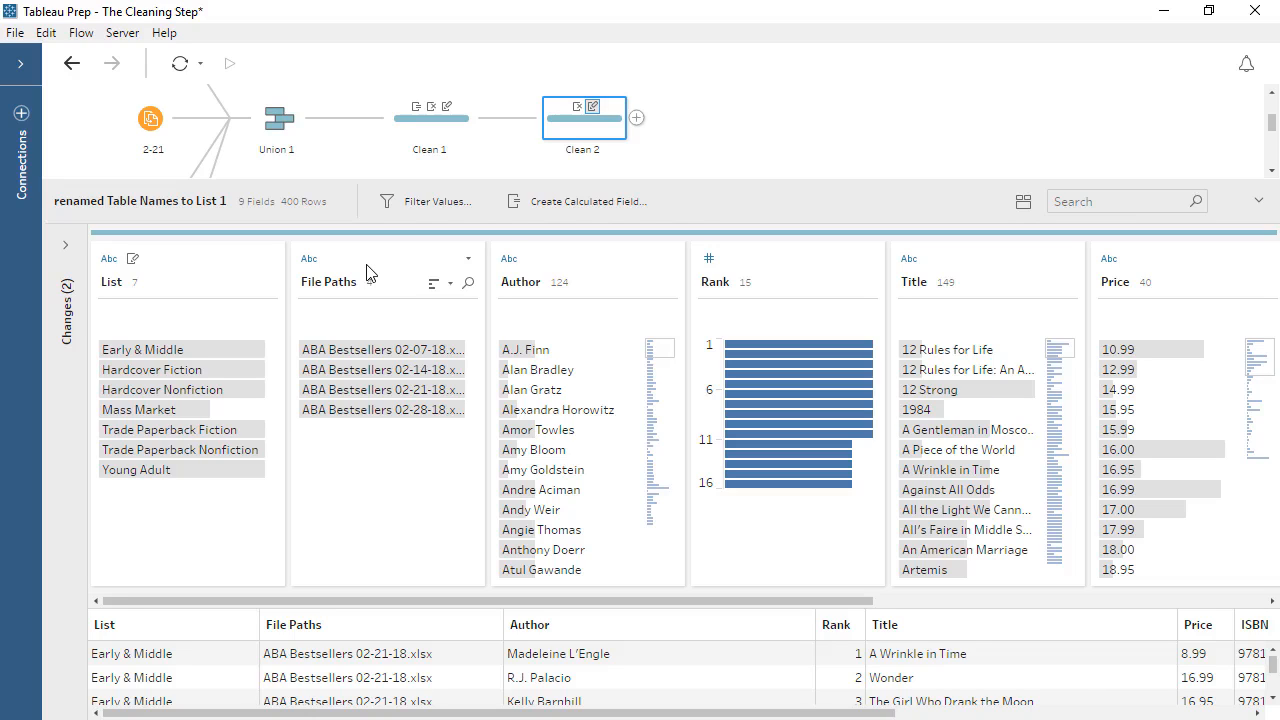
- Custom-split the first 1 field off File Paths at the "." separator, and remove the original File Paths field
click(468, 259)
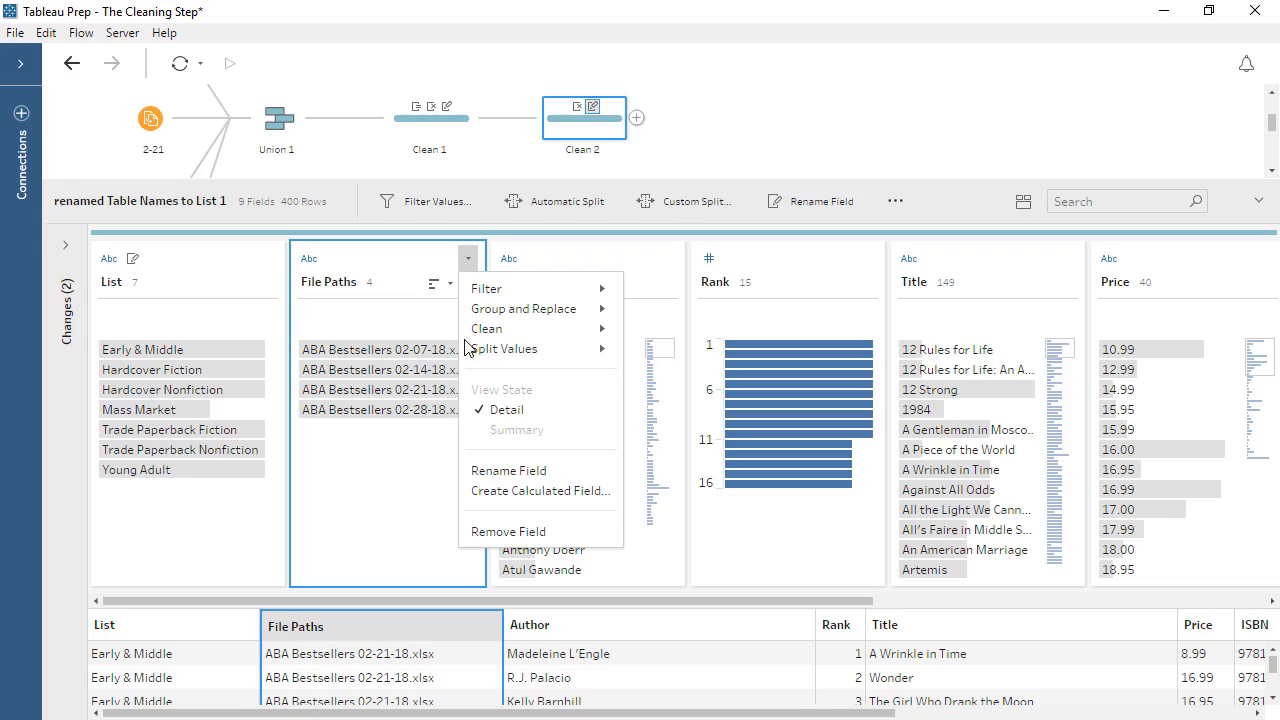
mouse_move(470, 350)
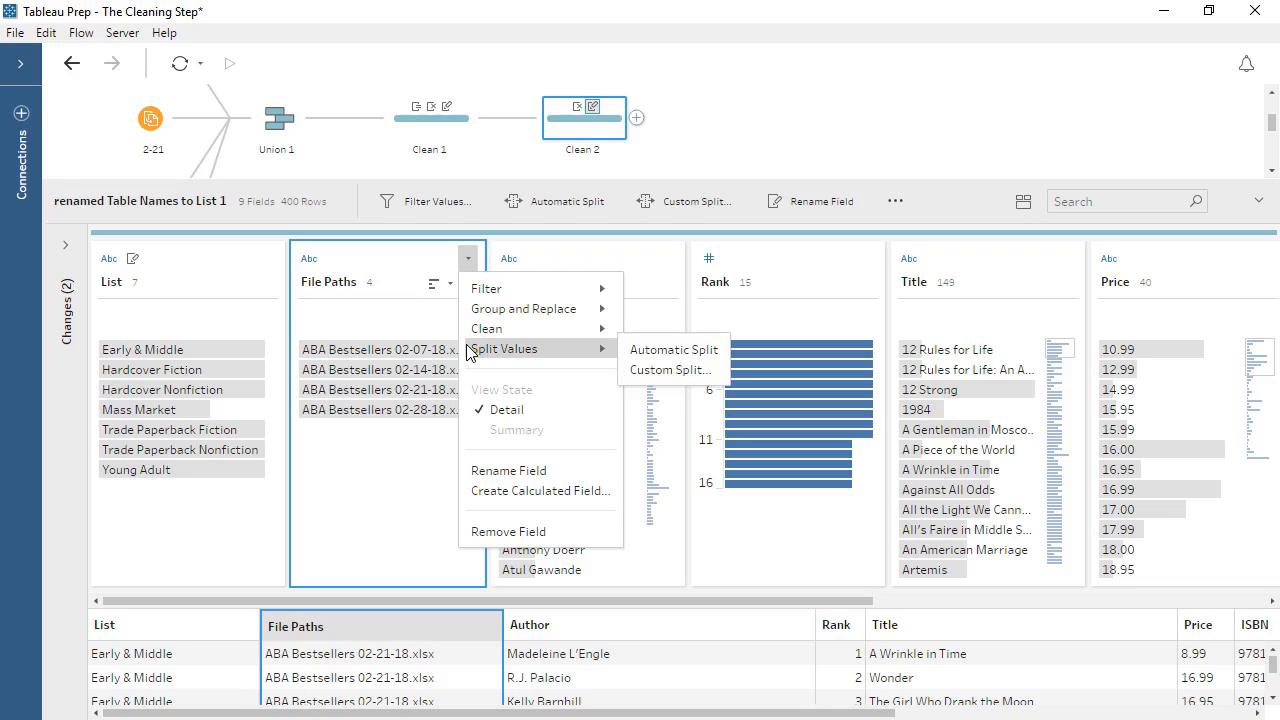
click(650, 371)
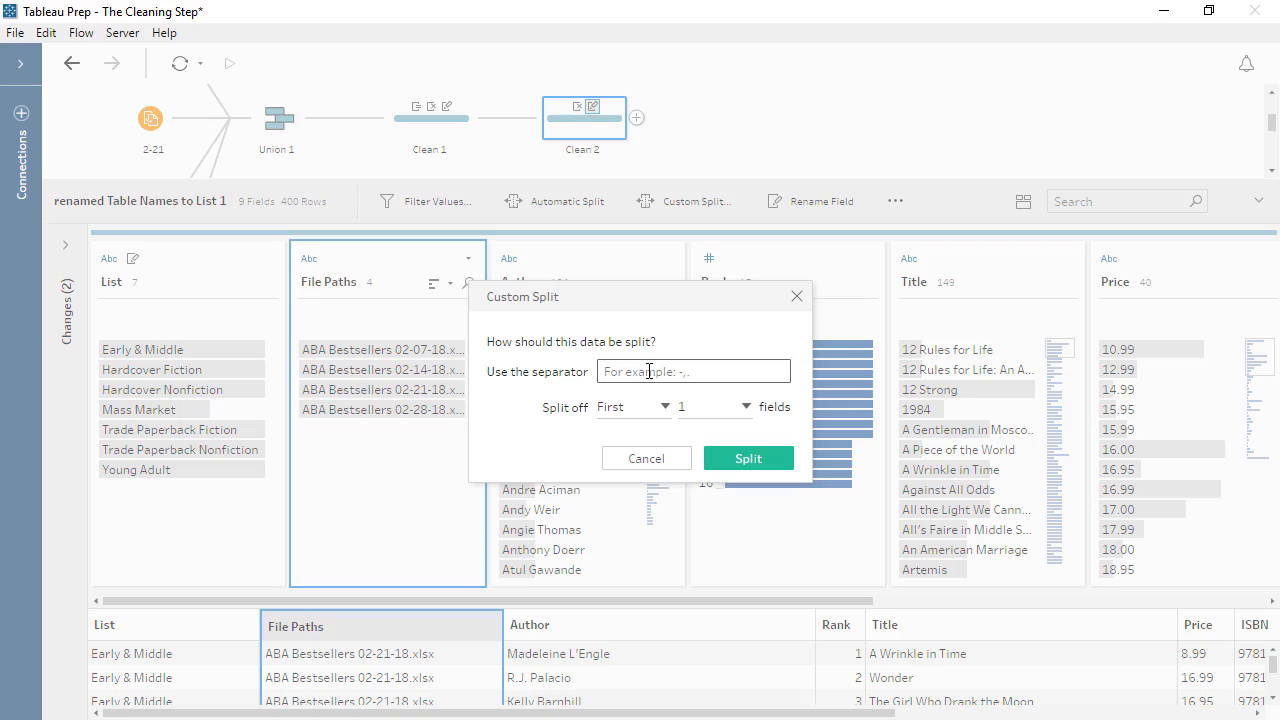
text(.)
click(737, 458)
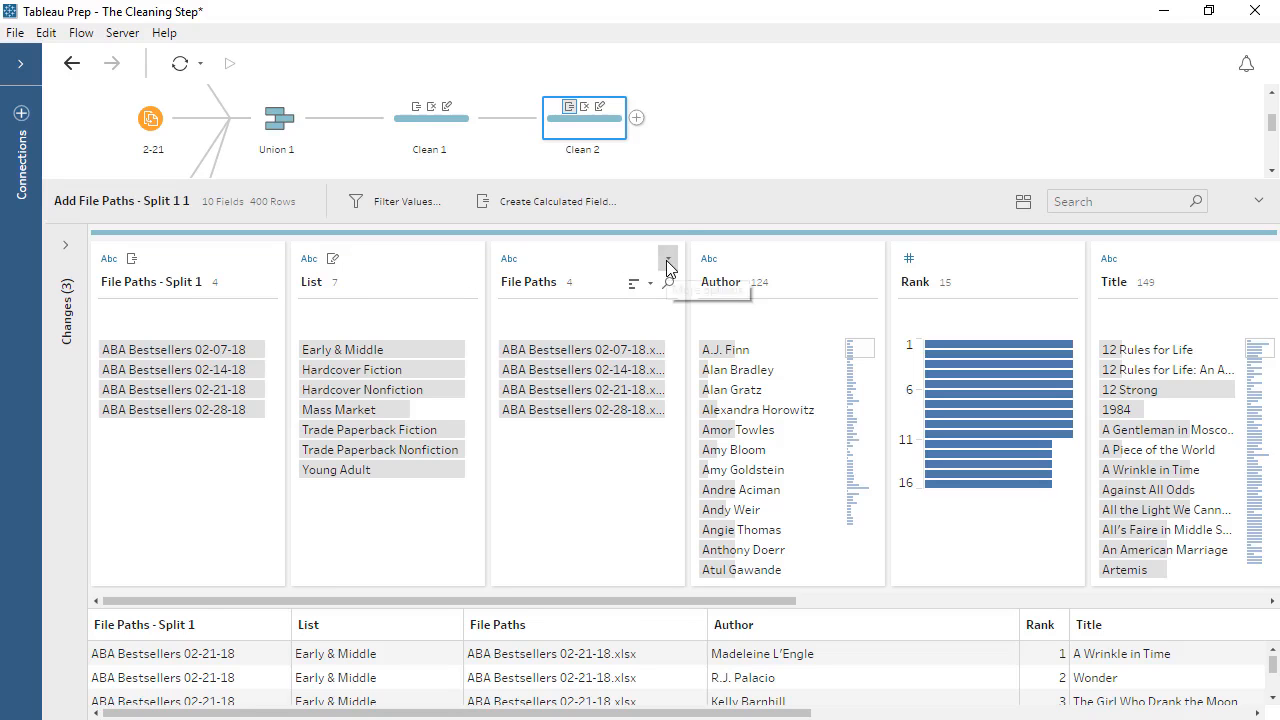
click(667, 263)
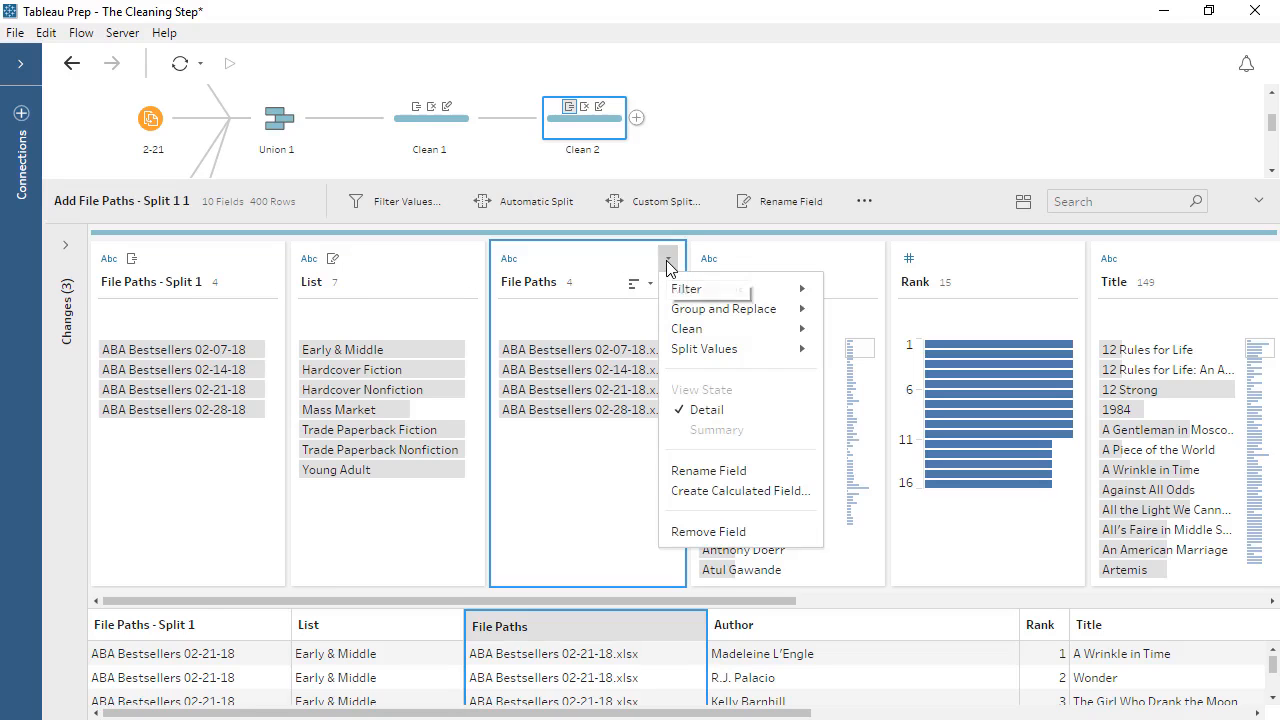
click(672, 533)
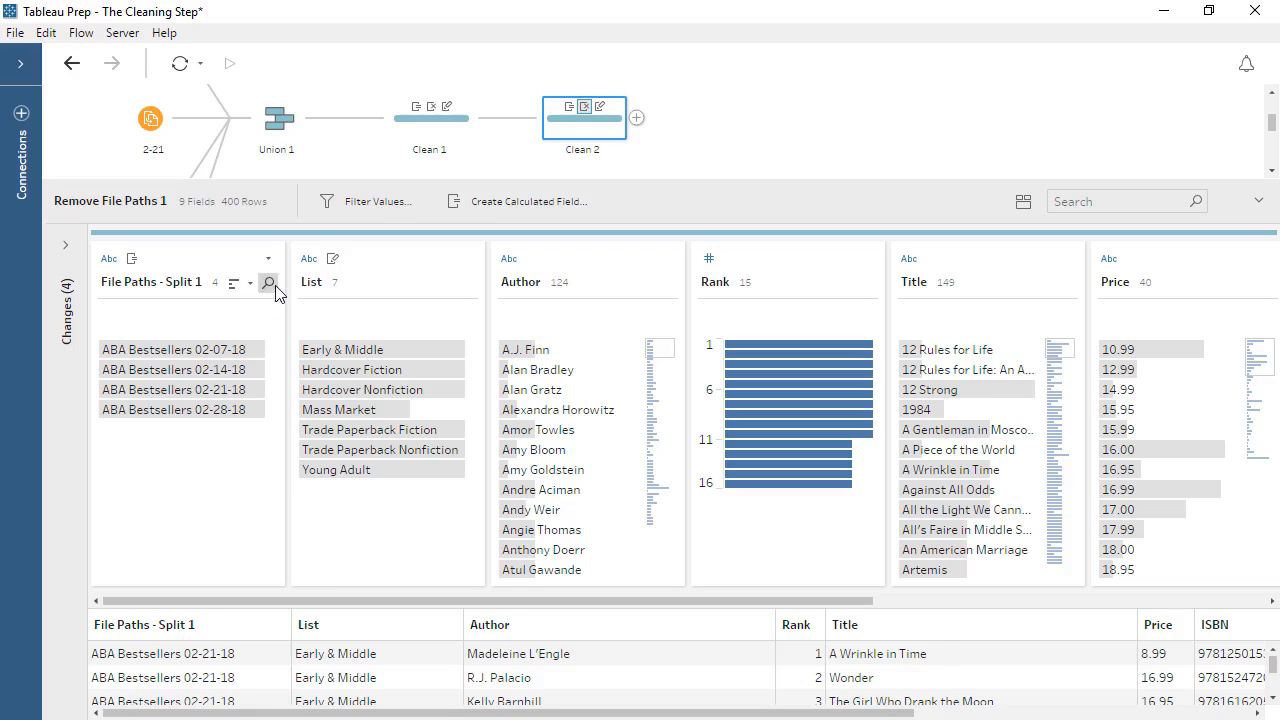
- Clean the File Paths - Split 1 field by removing its letters and trimming its spaces
click(268, 259)
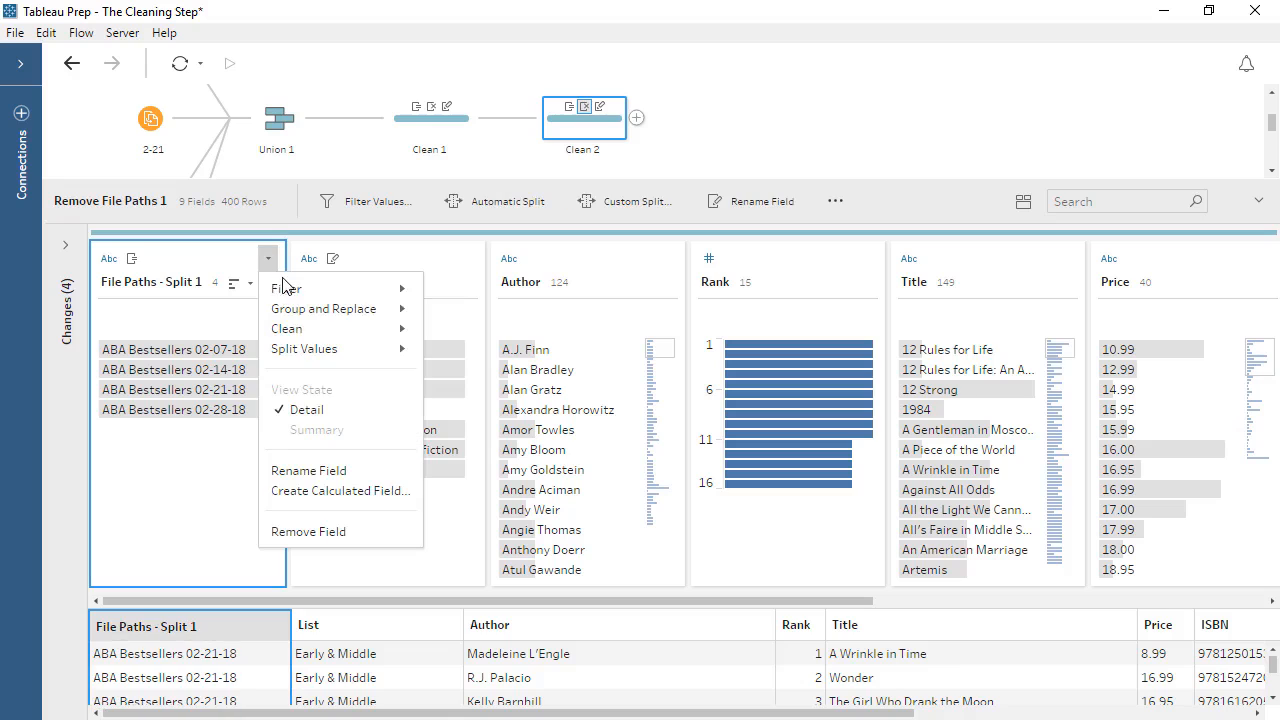
mouse_move(300, 334)
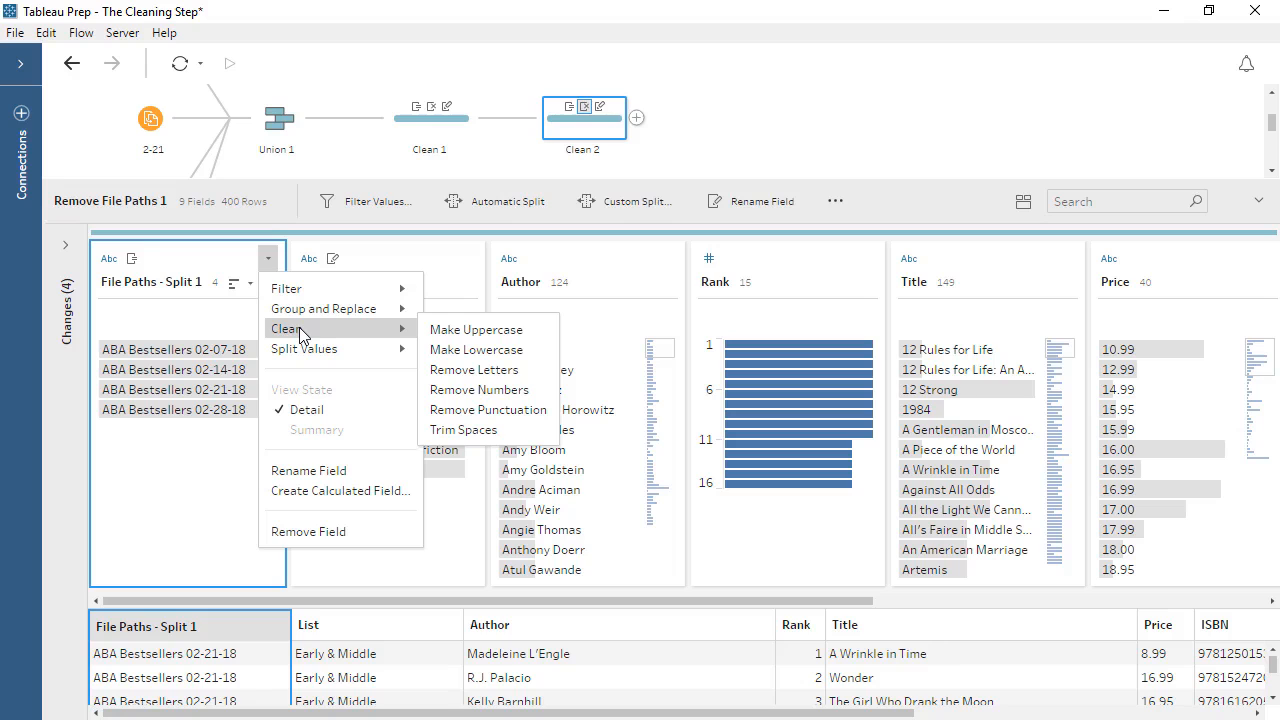
click(466, 375)
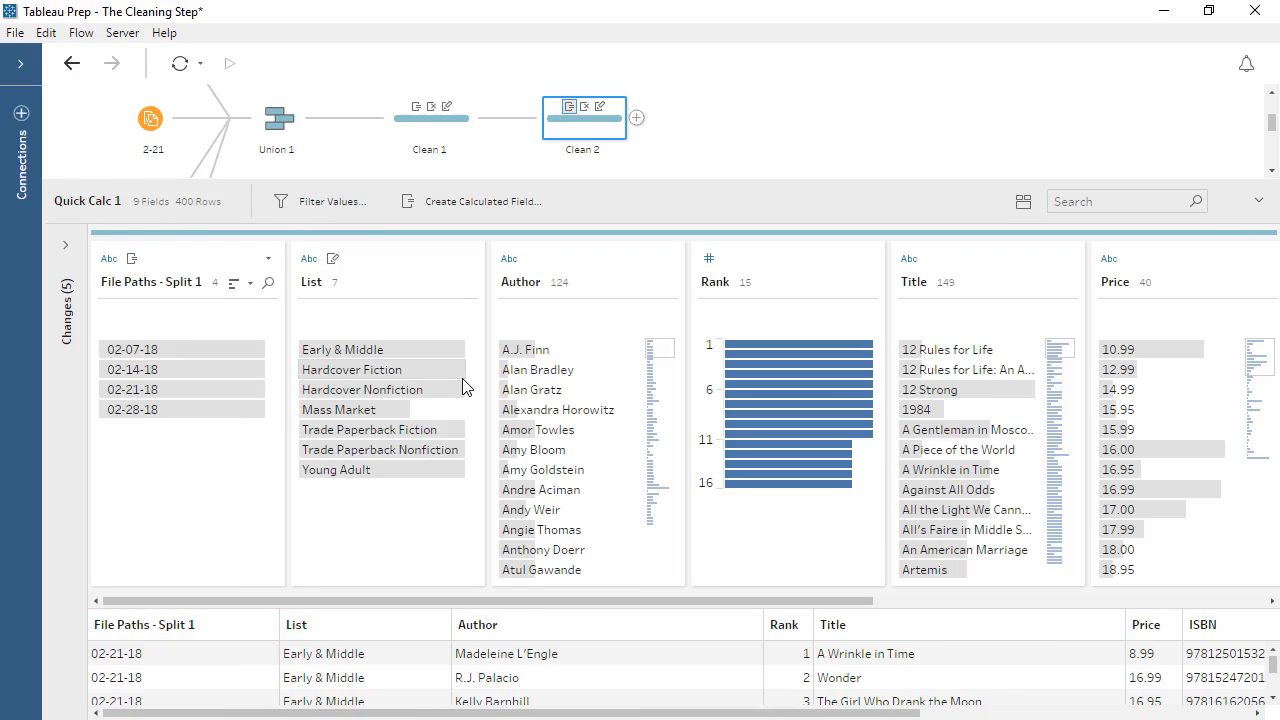
click(267, 258)
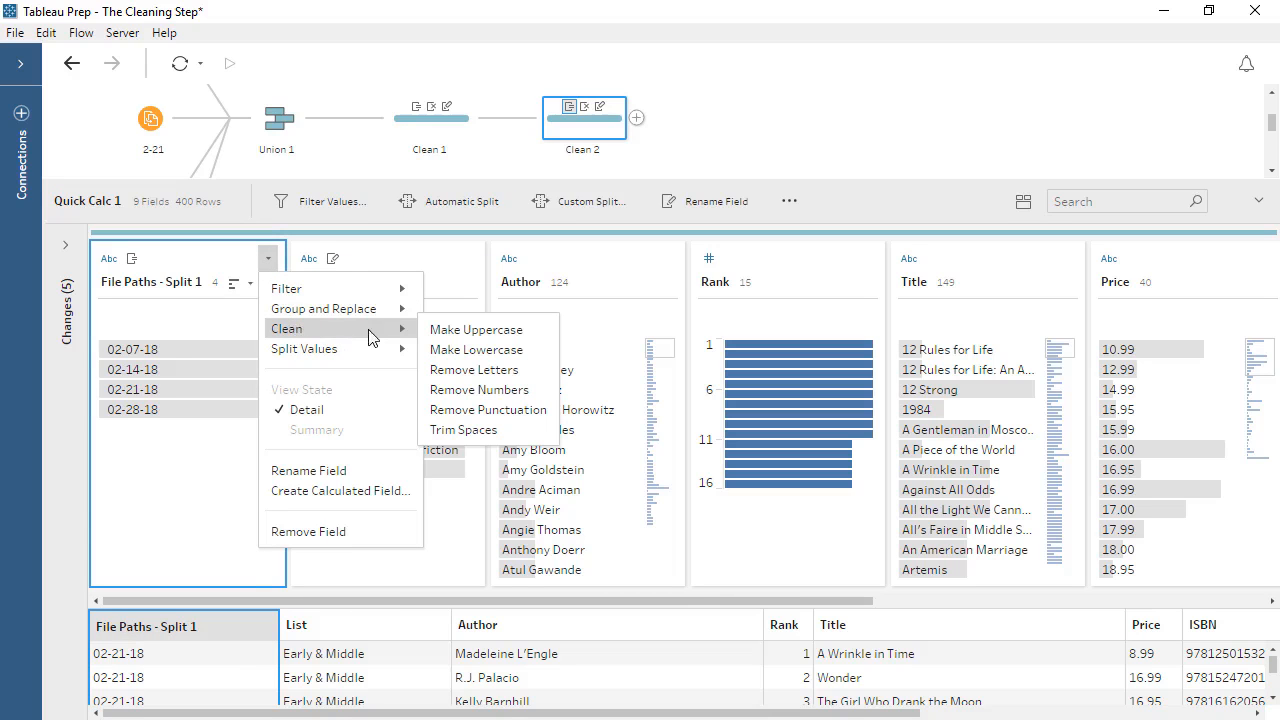
click(463, 429)
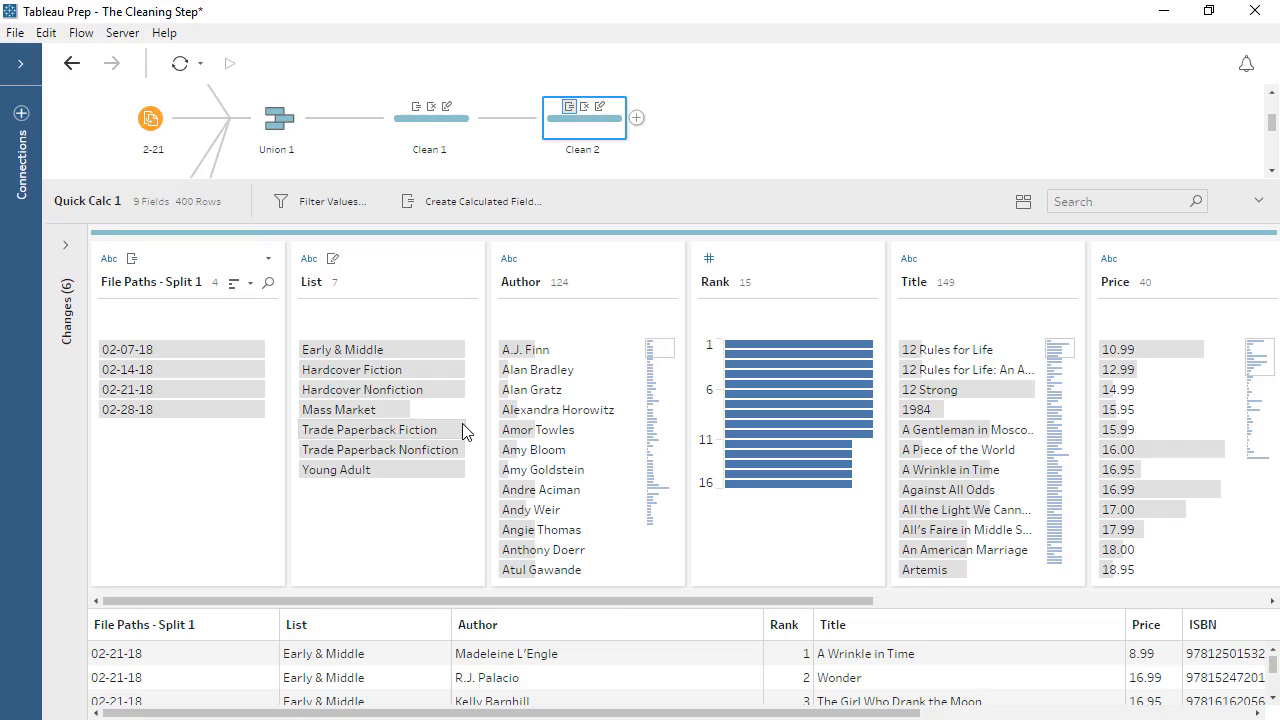
- Rename the File Paths - Split 1 field to Week and change its data type to Date
click(175, 288)
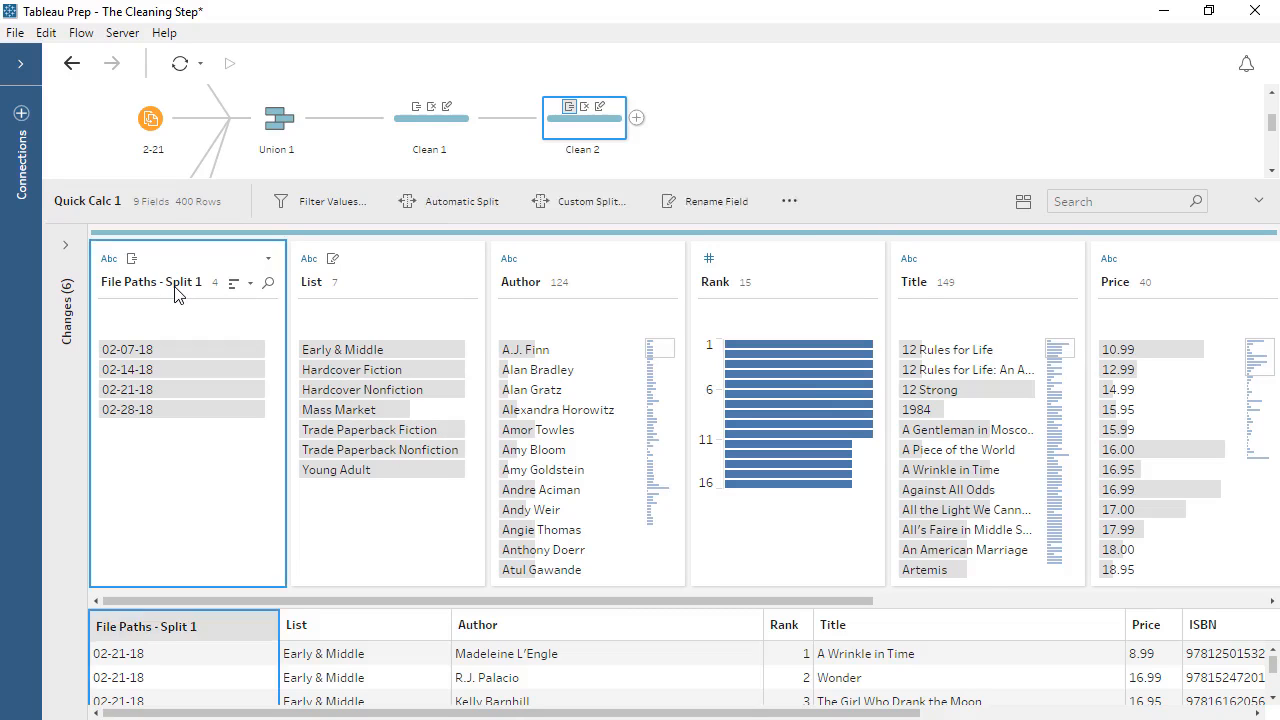
double_click(150, 282)
text(Week)
key(Return)
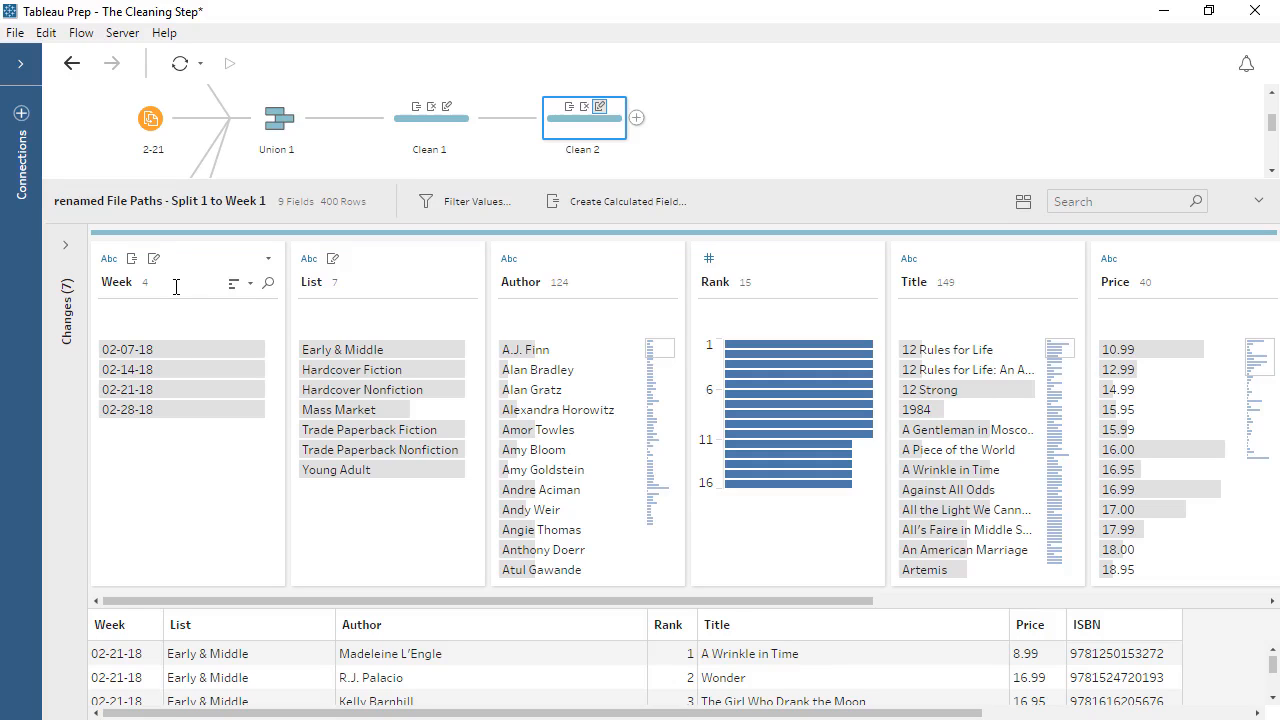
click(109, 260)
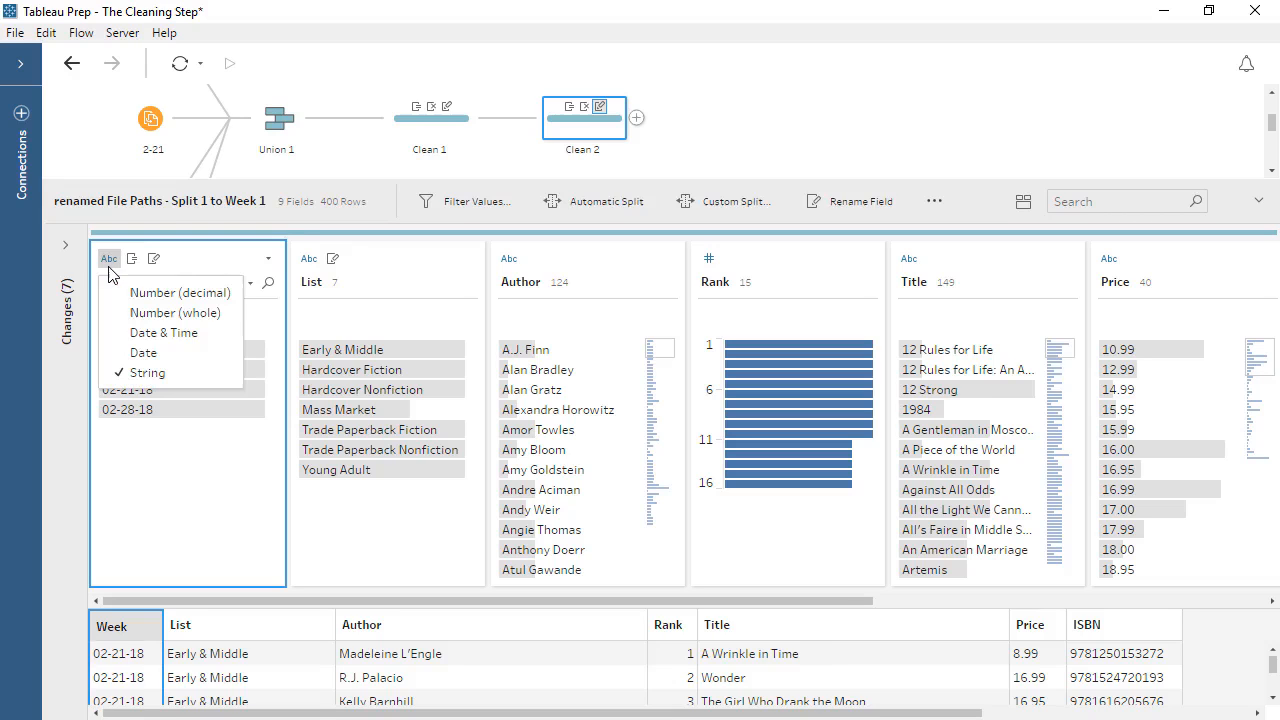
click(119, 353)
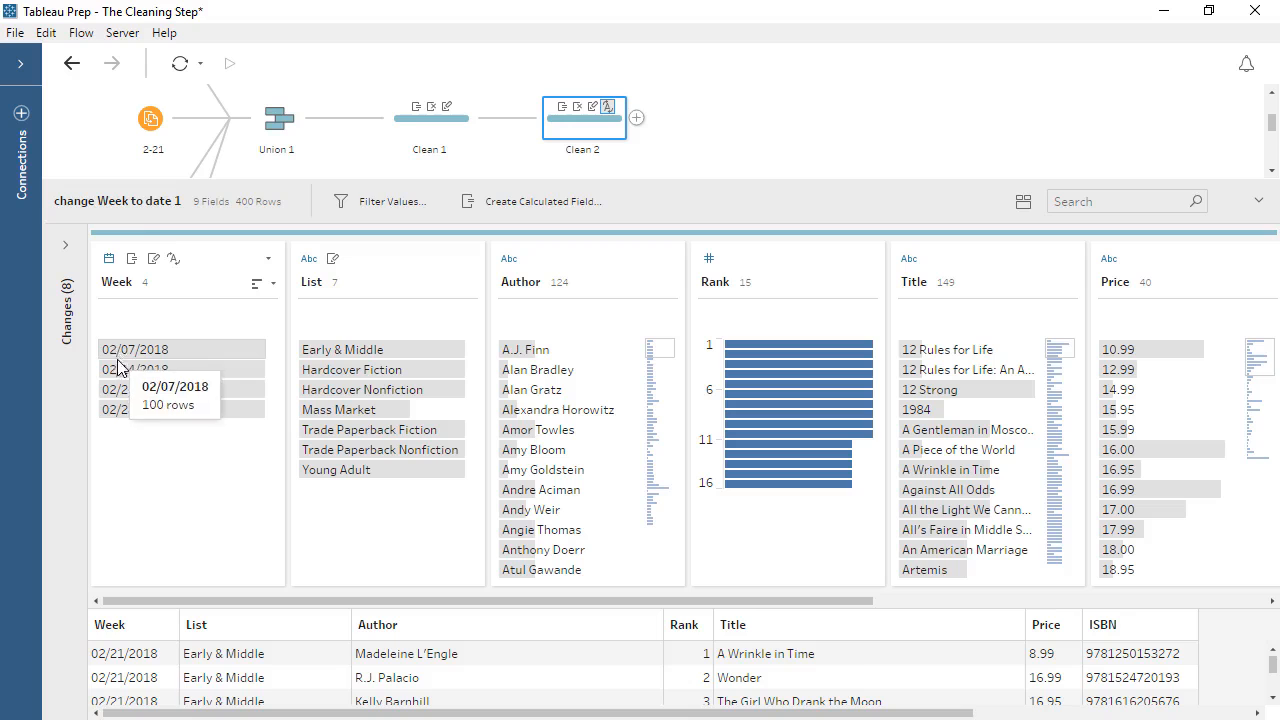
- Change the Price field's data type to Number (decimal)
drag(166, 603, 254, 603)
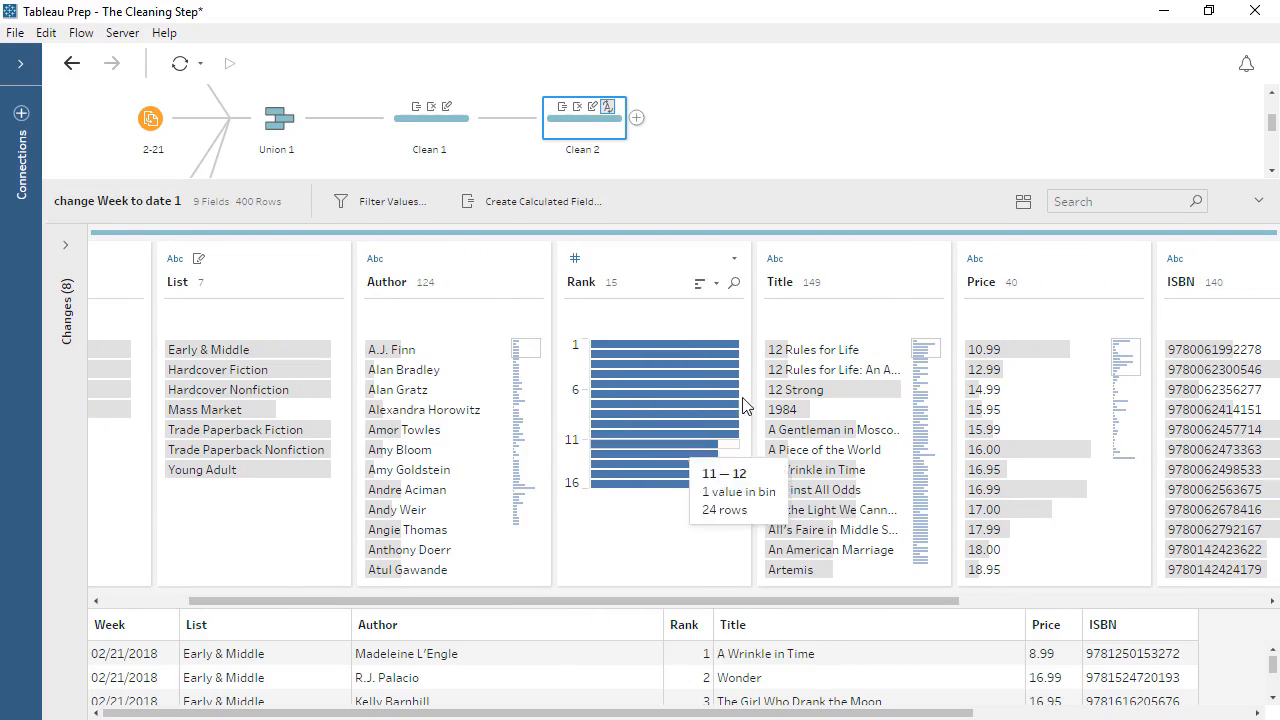
click(975, 262)
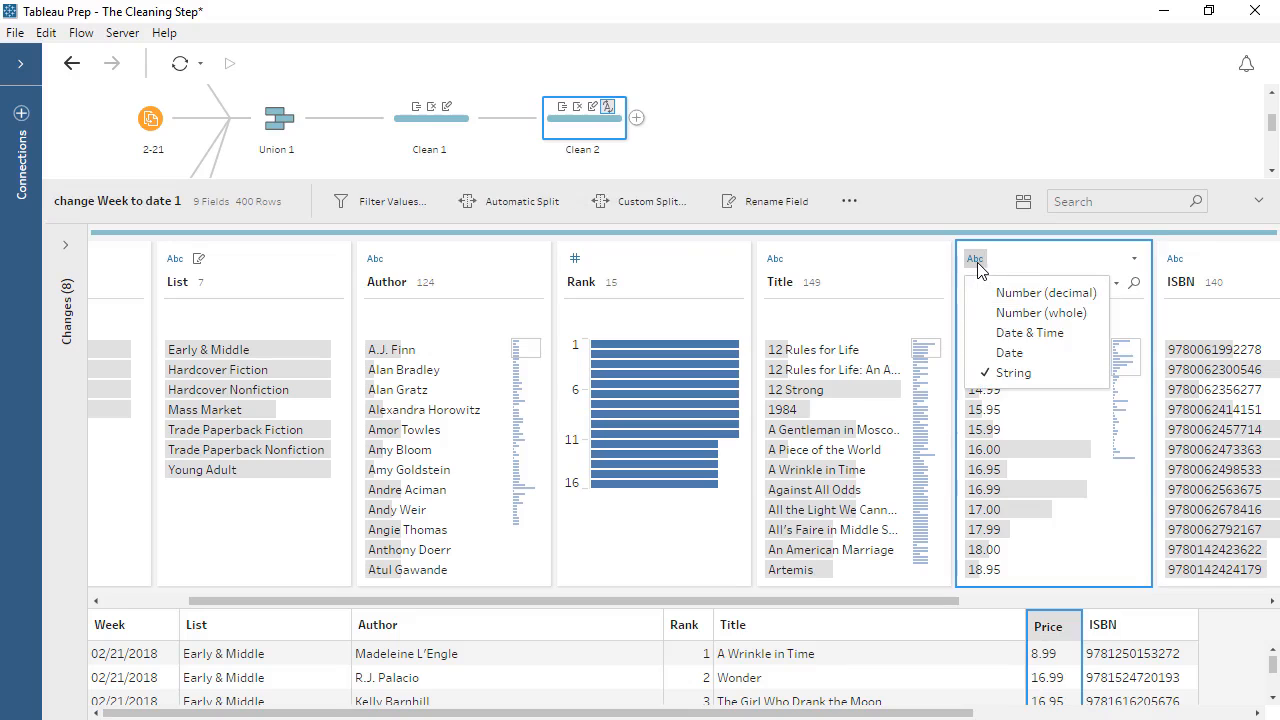
click(1044, 293)
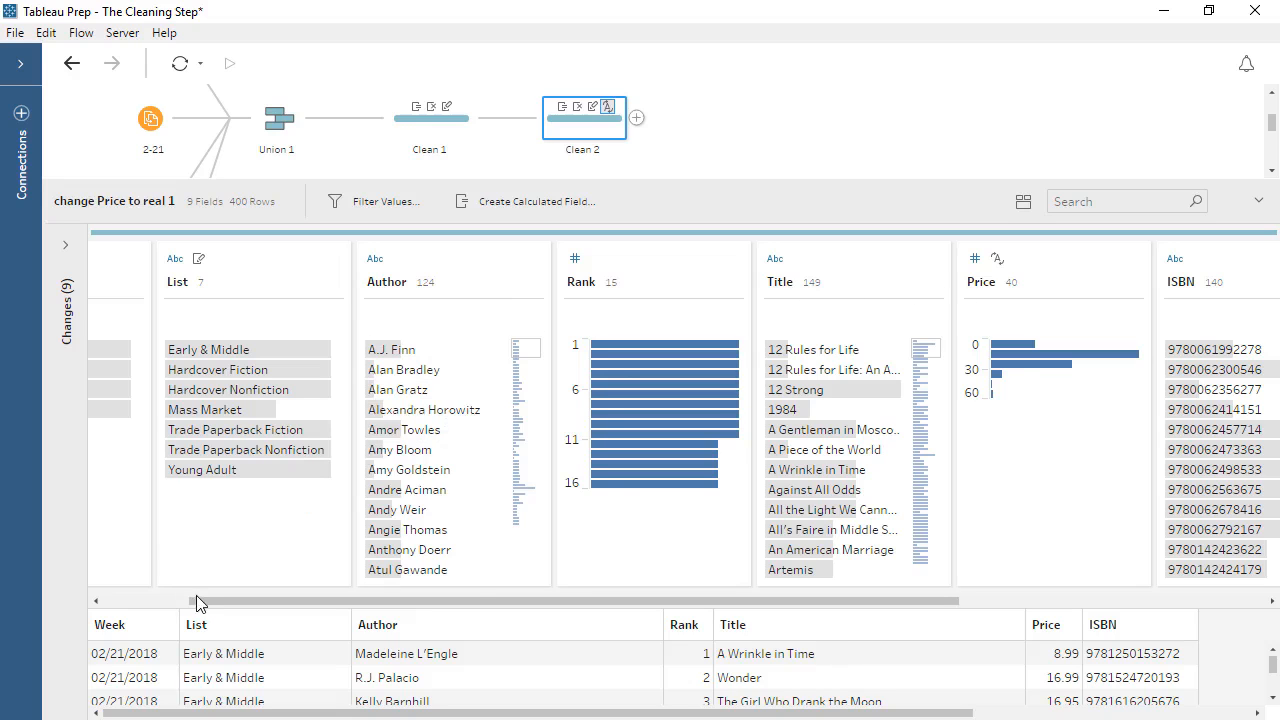
drag(197, 603, 90, 604)
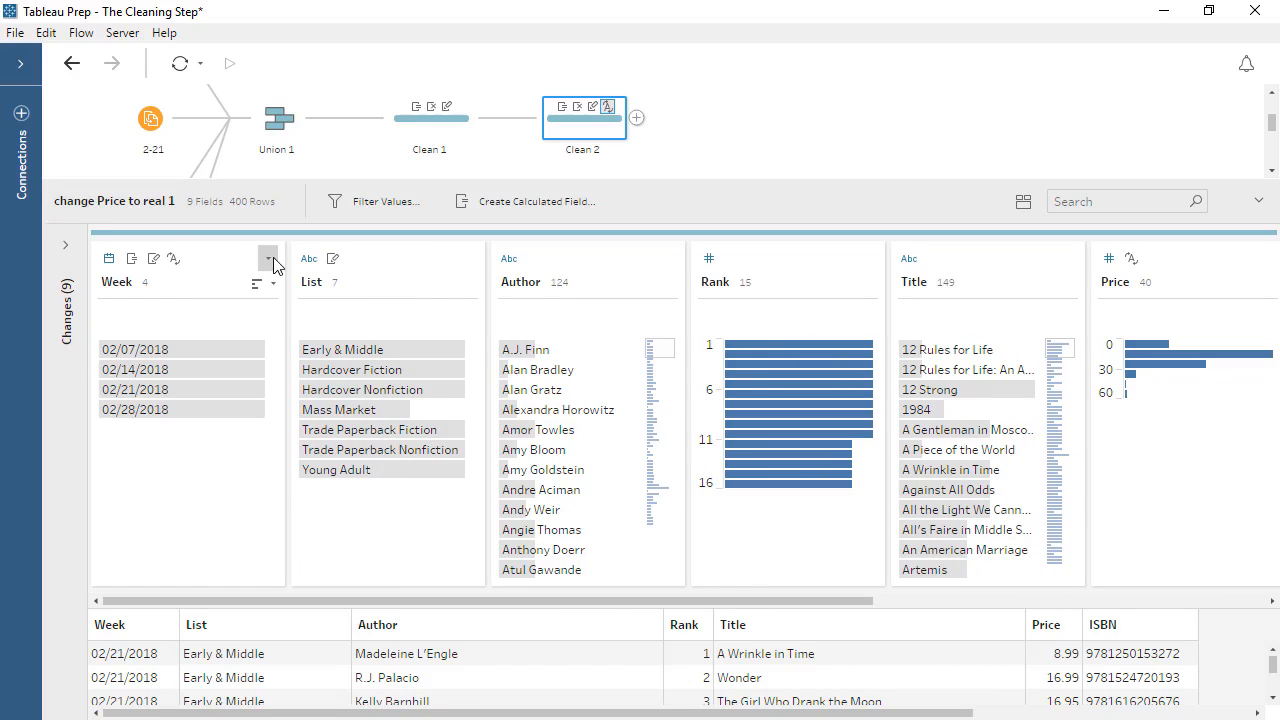
click(269, 260)
mouse_move(279, 289)
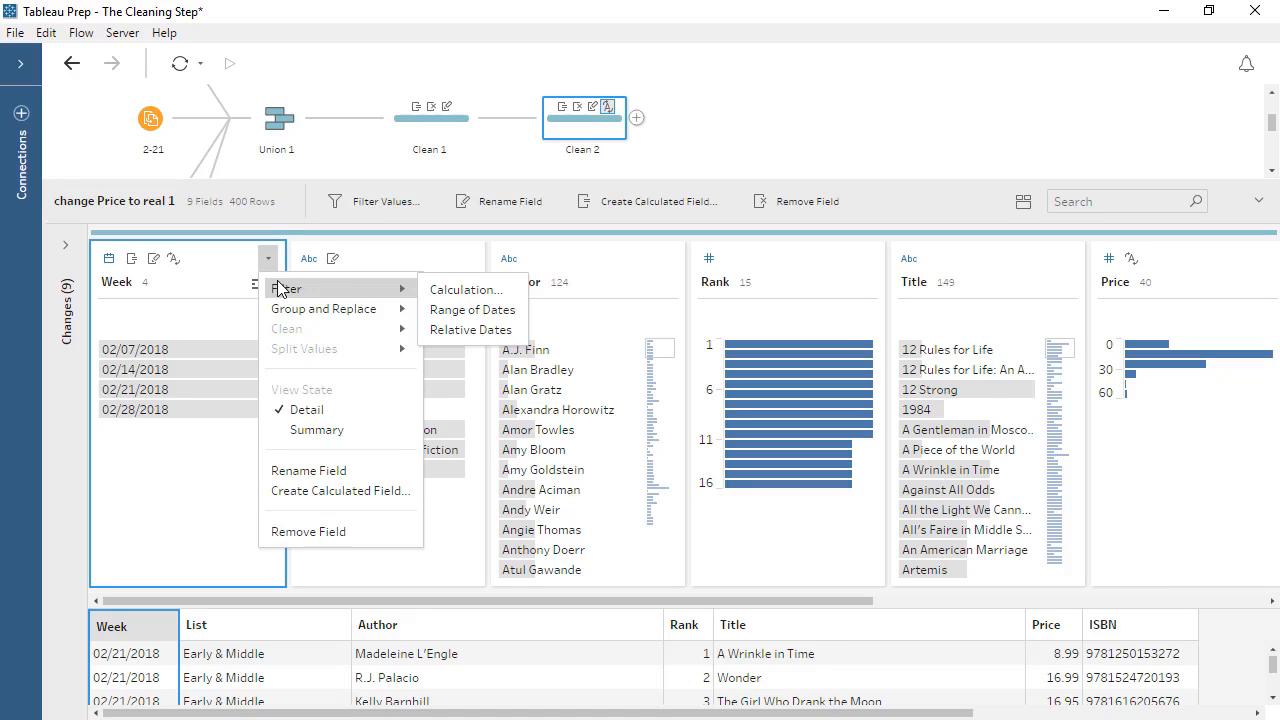
click(868, 260)
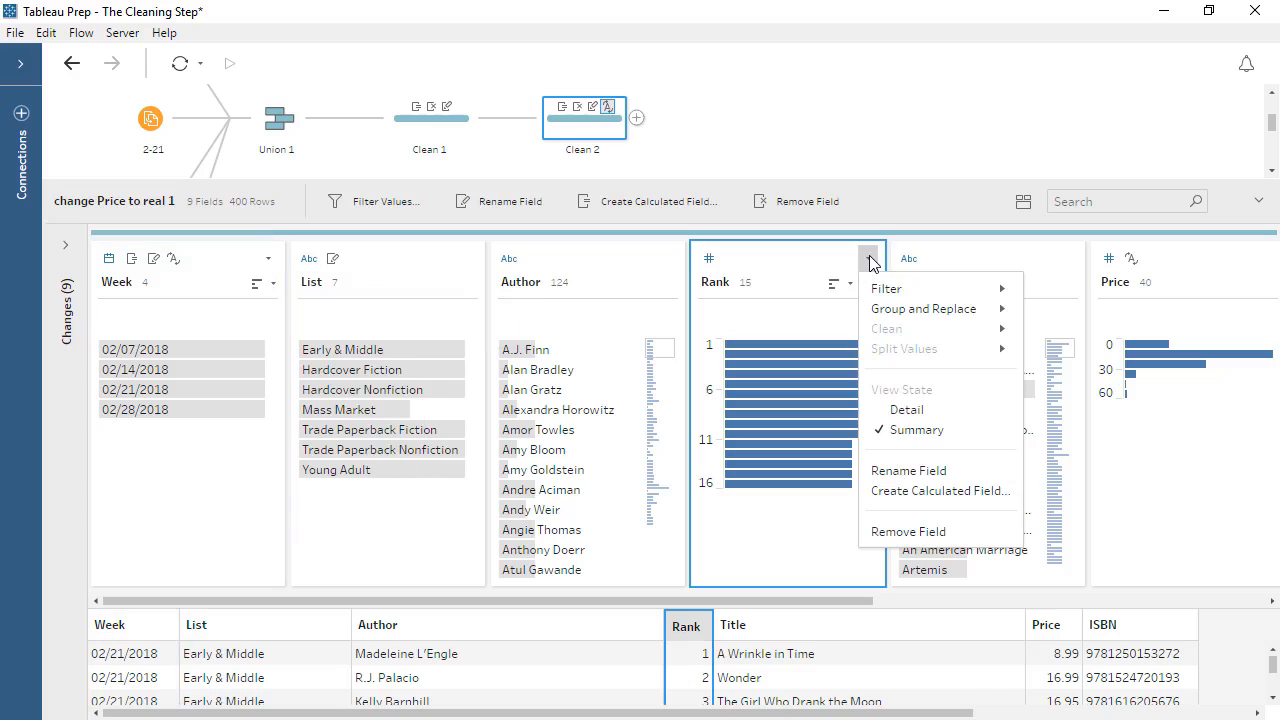
mouse_move(878, 289)
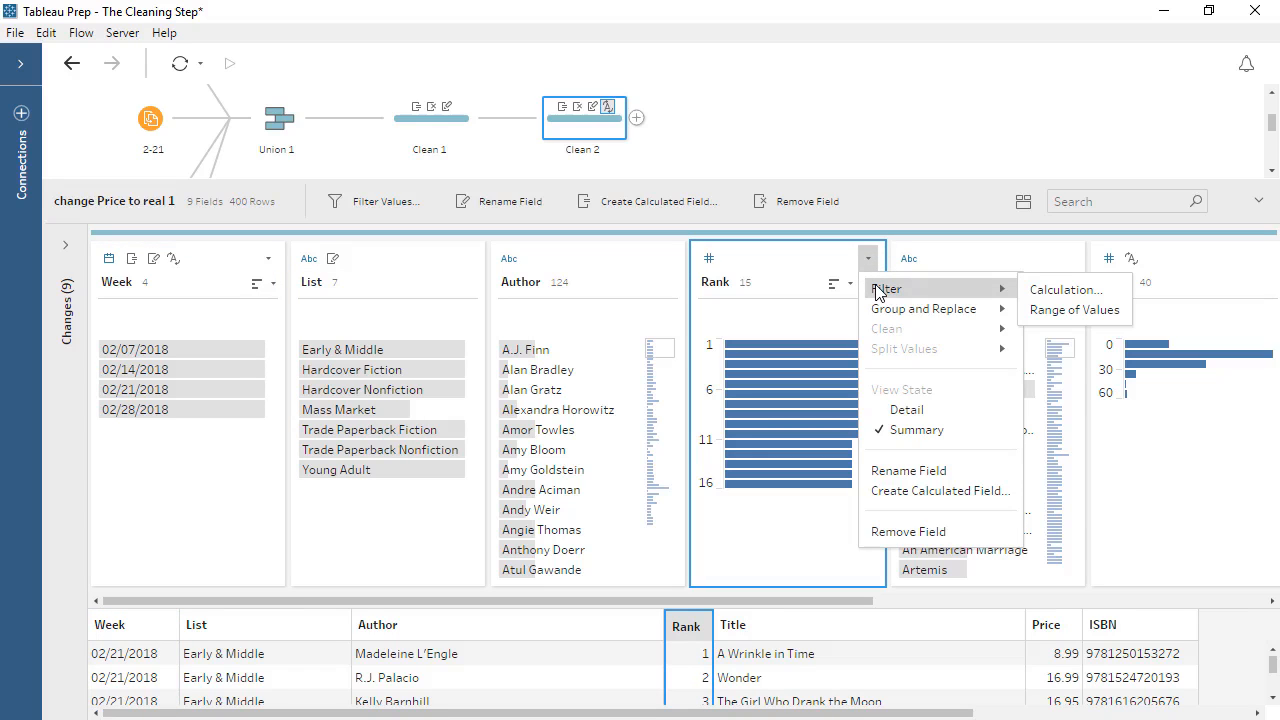
- Add a calculation filter on the List field with CONTAINS([List], "Nonfiction") = TRUE and save it
click(440, 265)
click(466, 259)
mouse_move(480, 290)
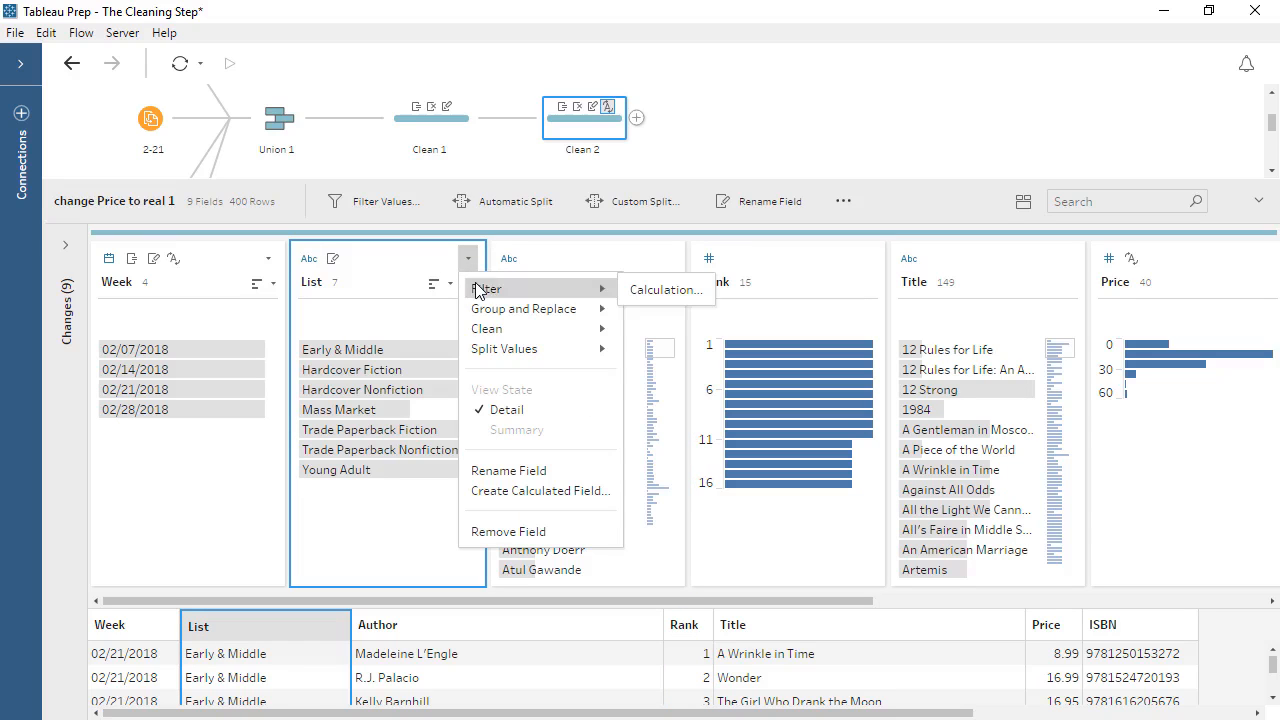
click(636, 291)
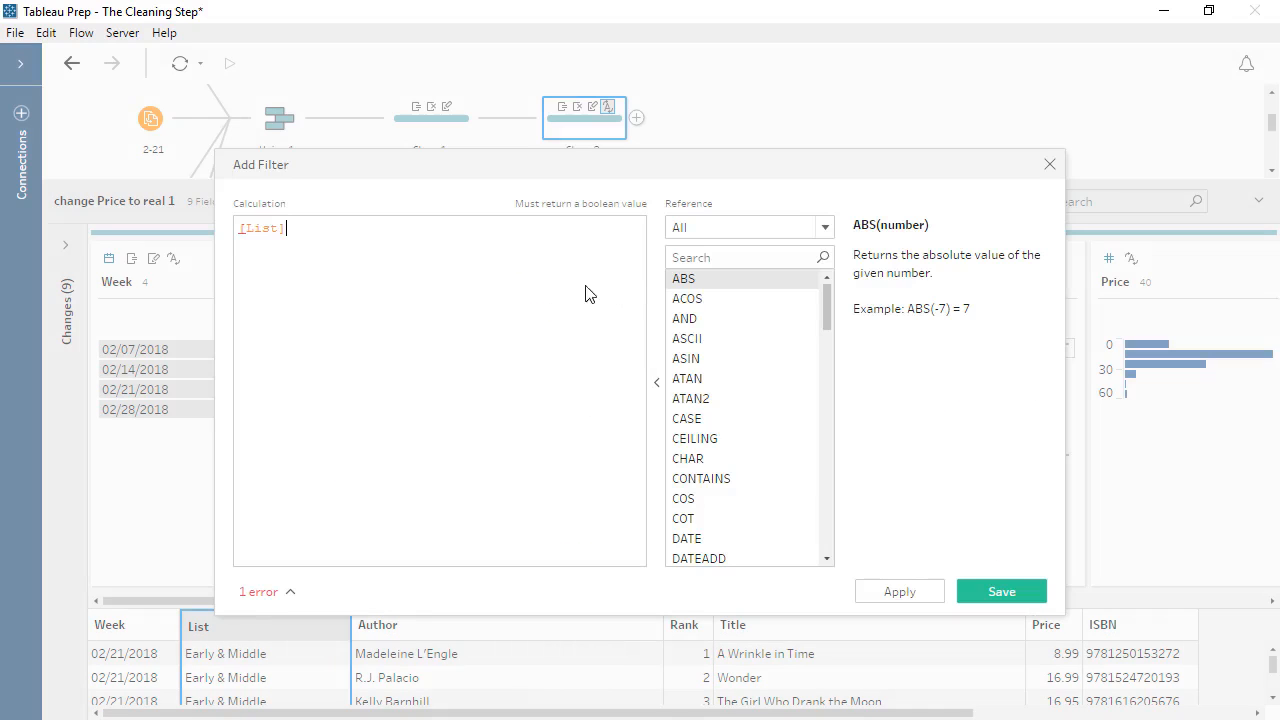
drag(306, 230, 240, 229)
text(CONTAINS([List], "Nonfiction") = TRUE)
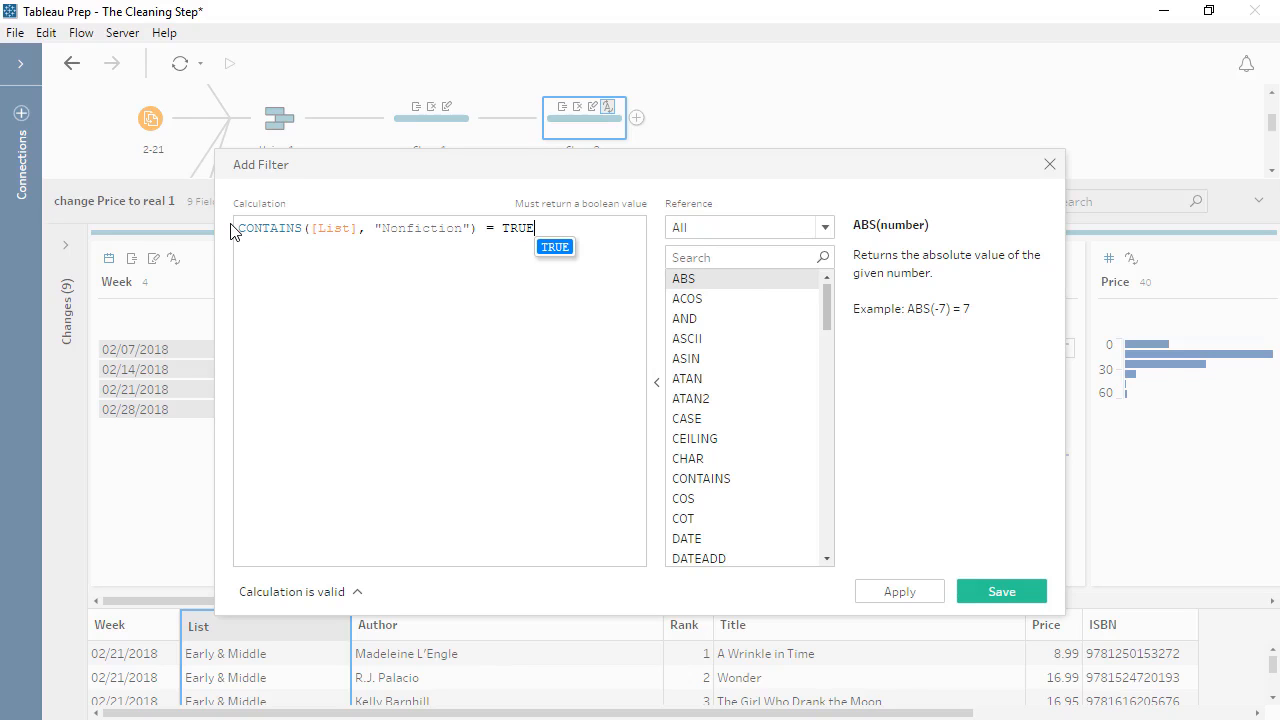
click(980, 592)
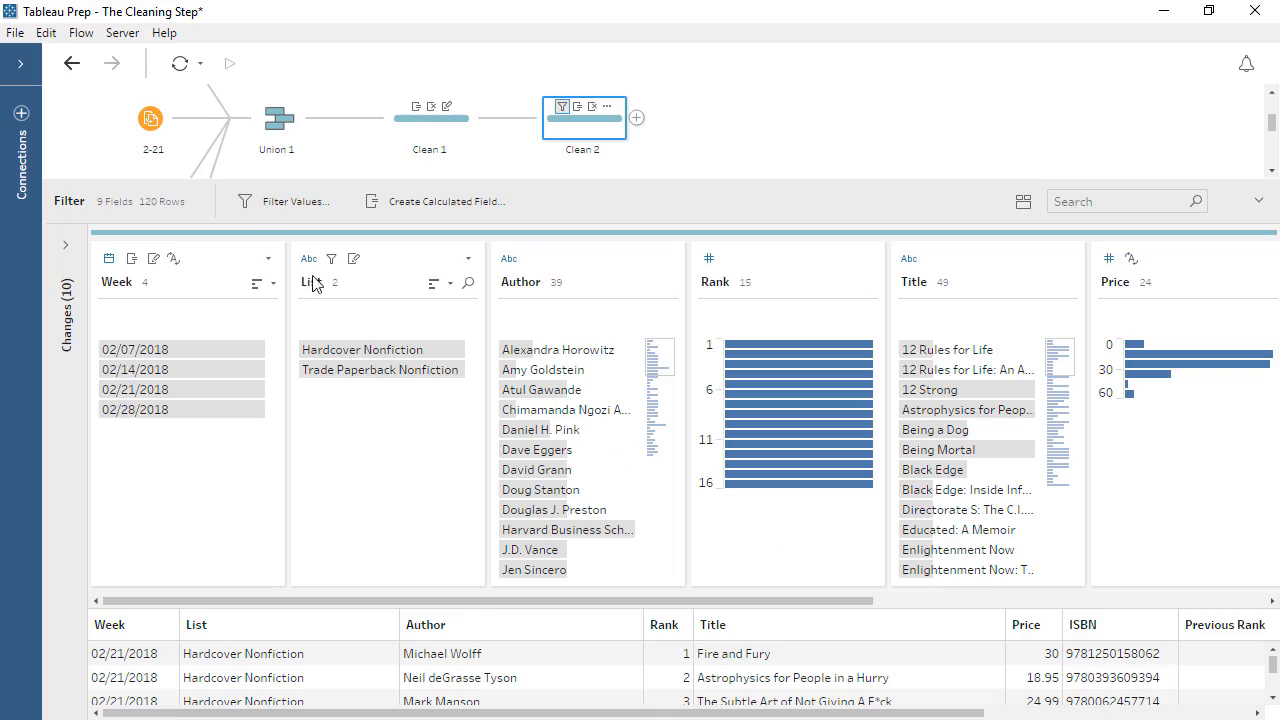
- Undo the Nonfiction calculation filter on the List field
click(71, 63)
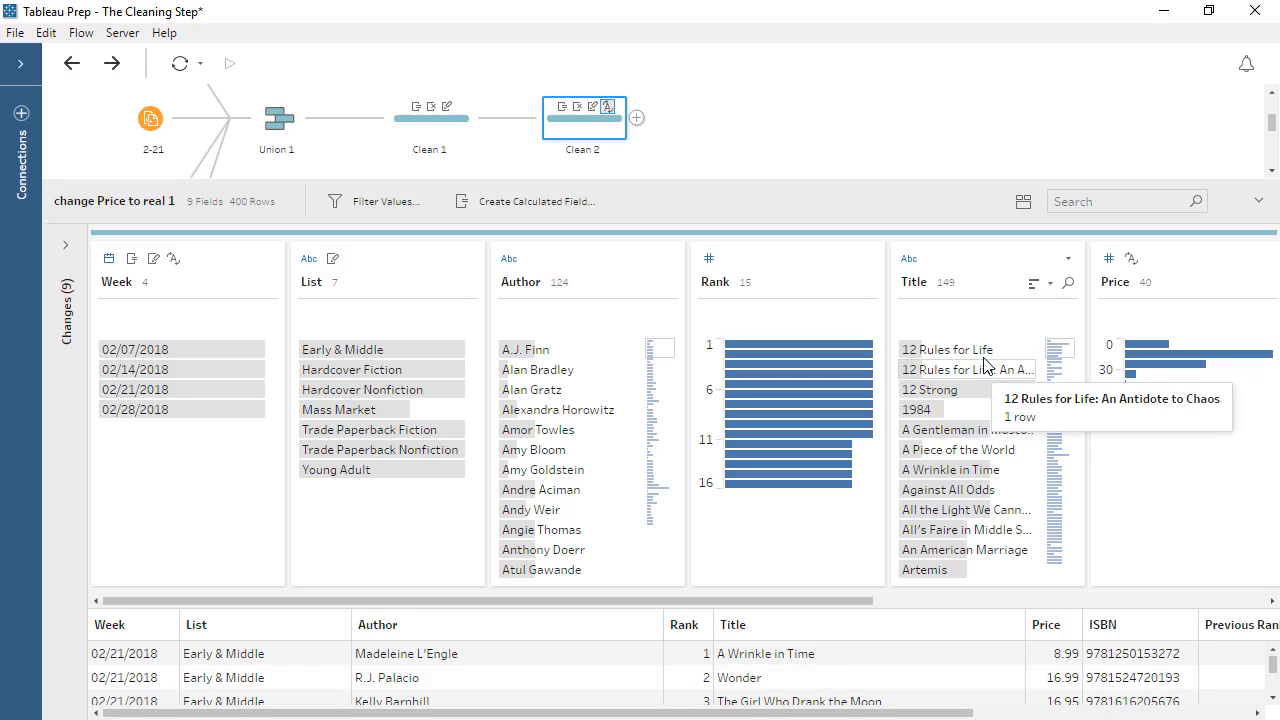
- Start a manual Group and Replace on the Title field and group the longer "12 Rules for Life: An Antidote to Chaos" under "12 Rules for Life"
click(1068, 259)
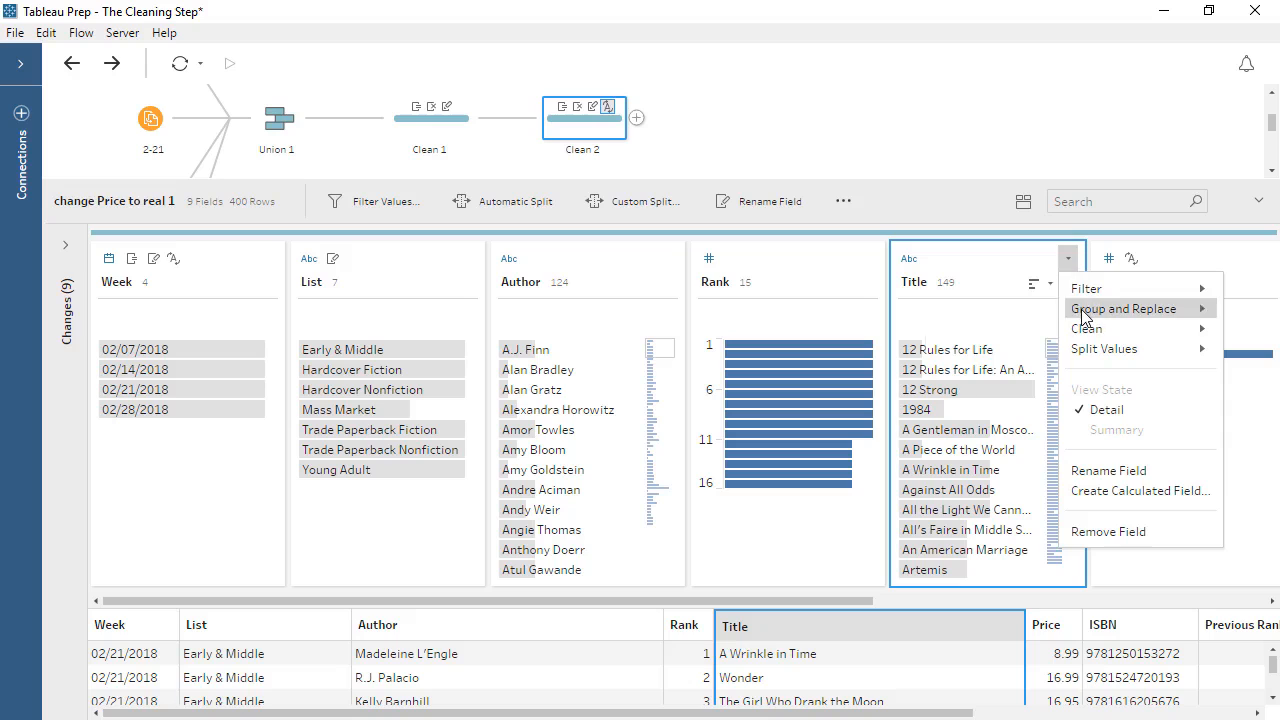
mouse_move(1090, 312)
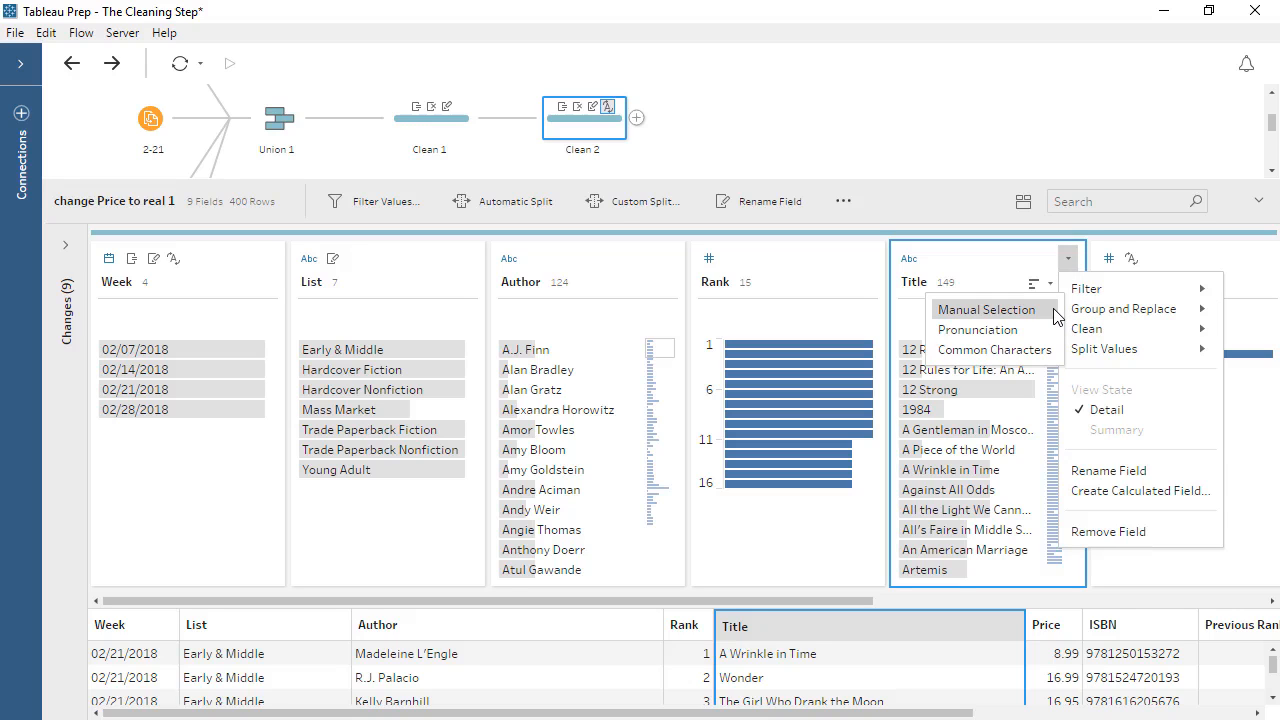
click(1000, 310)
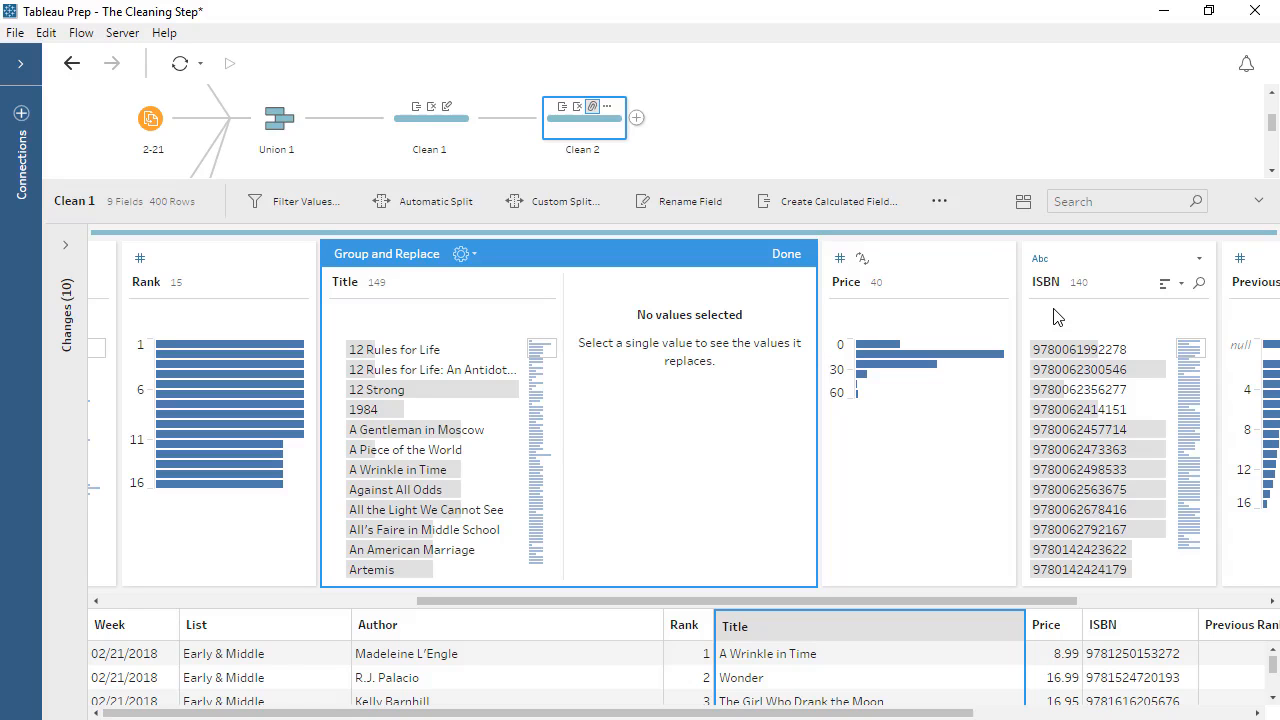
click(446, 352)
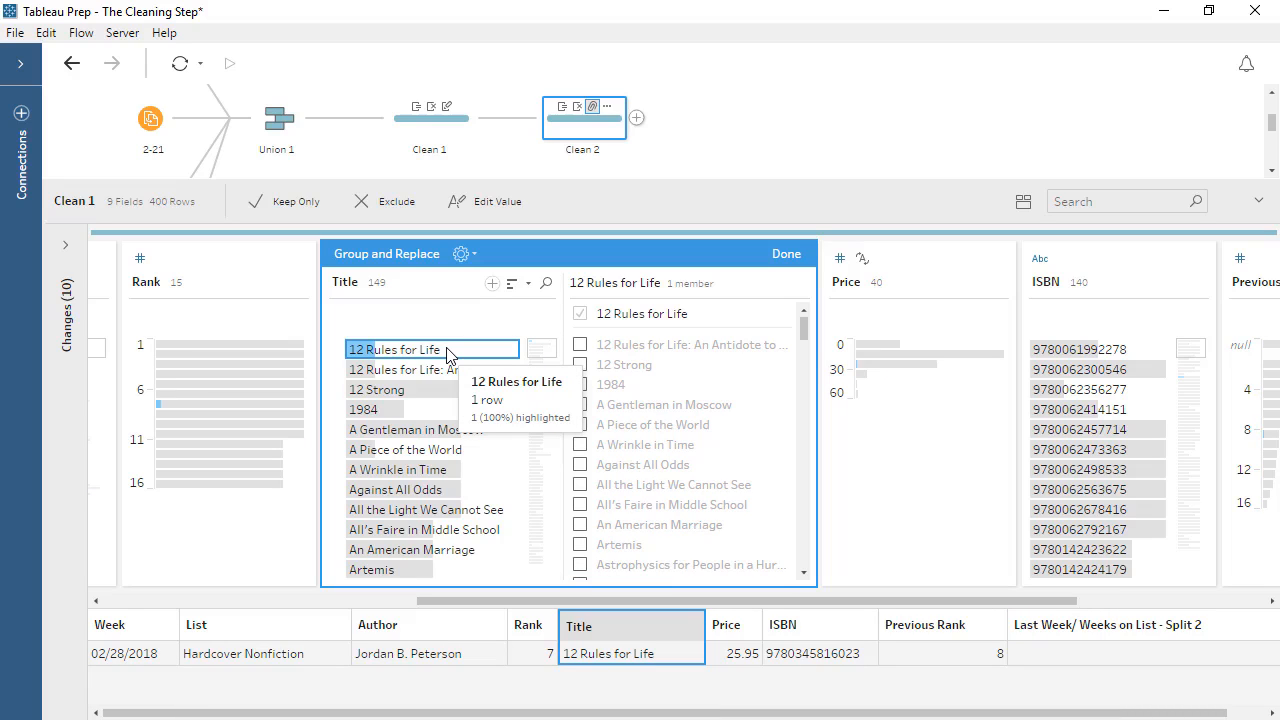
click(580, 344)
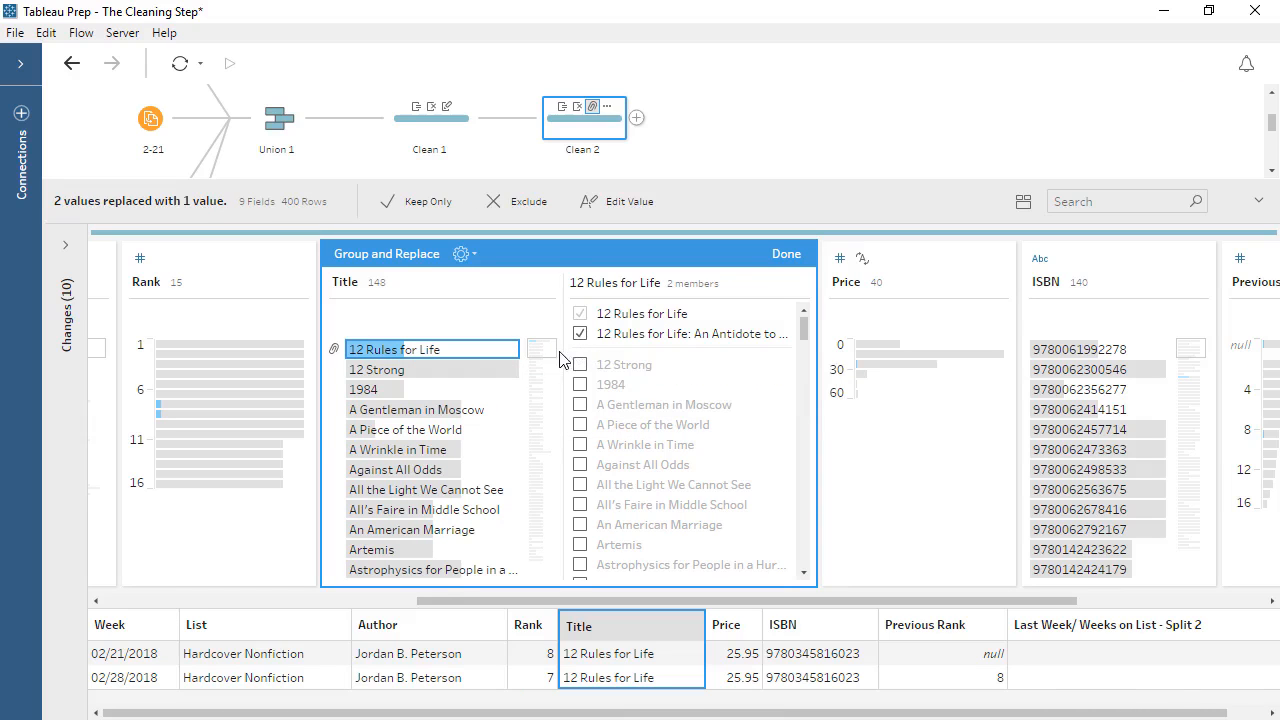
- Group the longer "Enlightenment Now: The Case..." title under "Enlightenment Now" and finish the Title grouping
drag(543, 360, 546, 394)
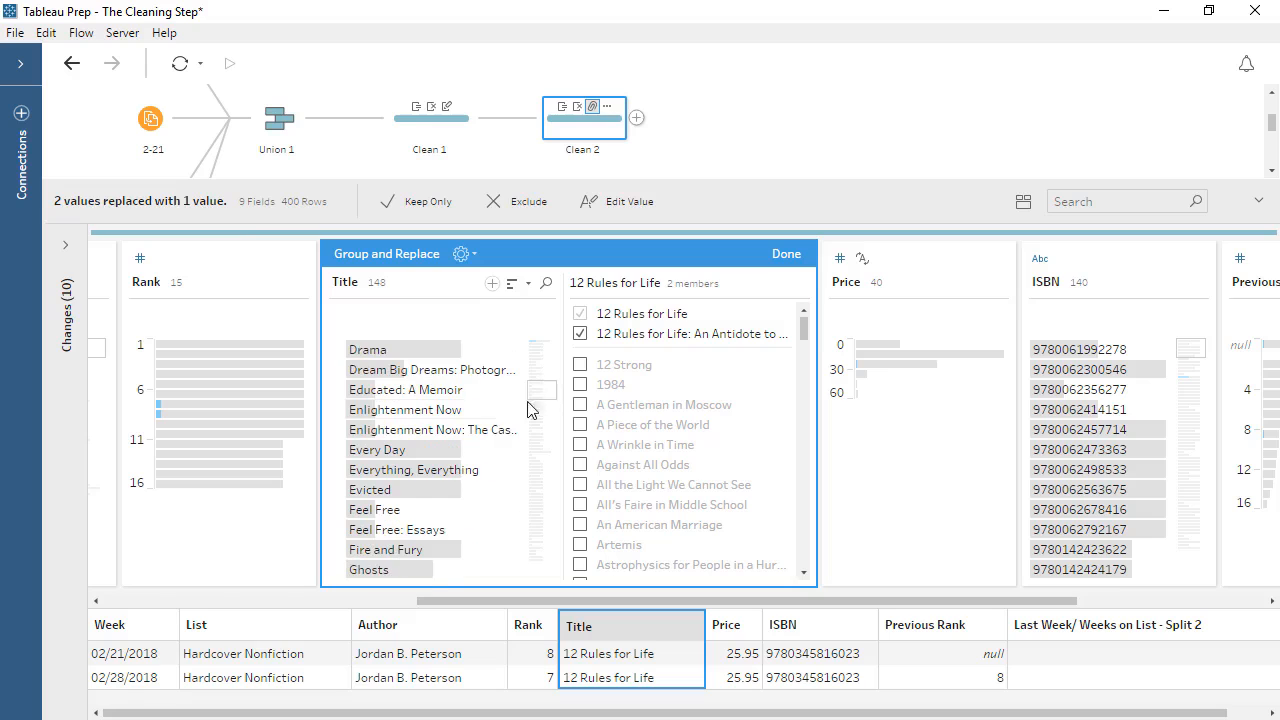
click(512, 409)
scroll(600, 380, down, 10)
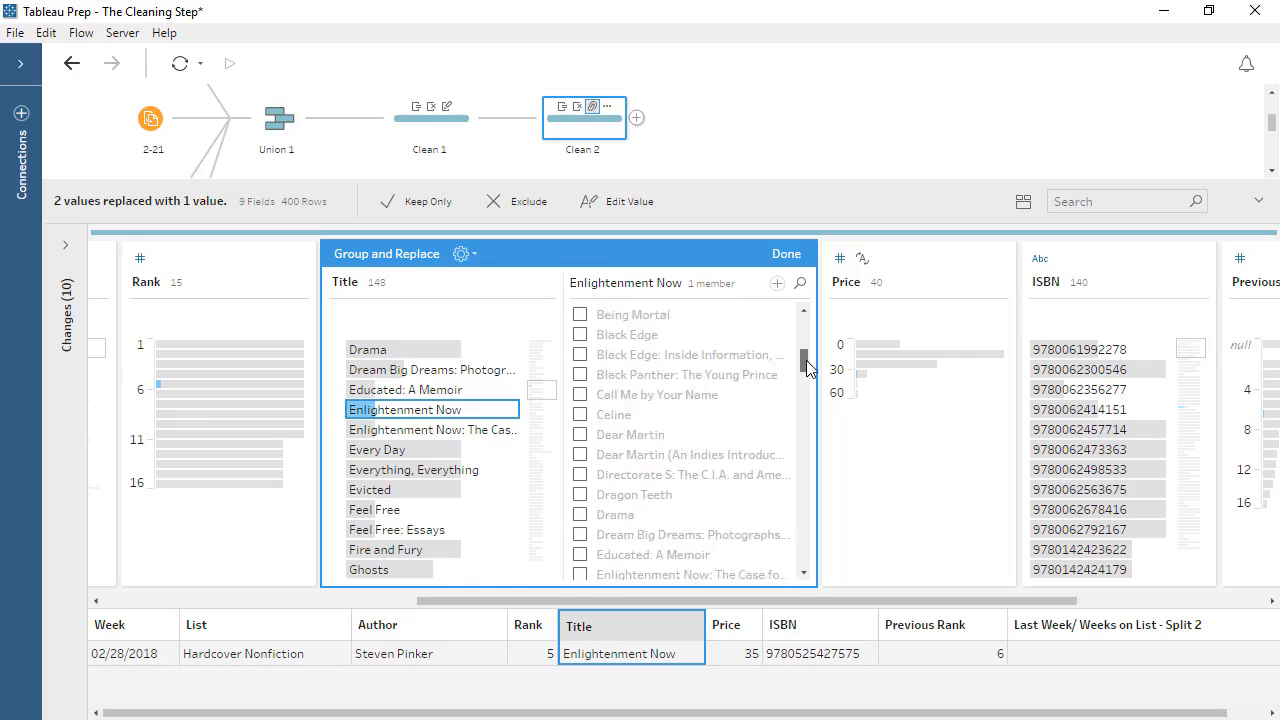
click(581, 359)
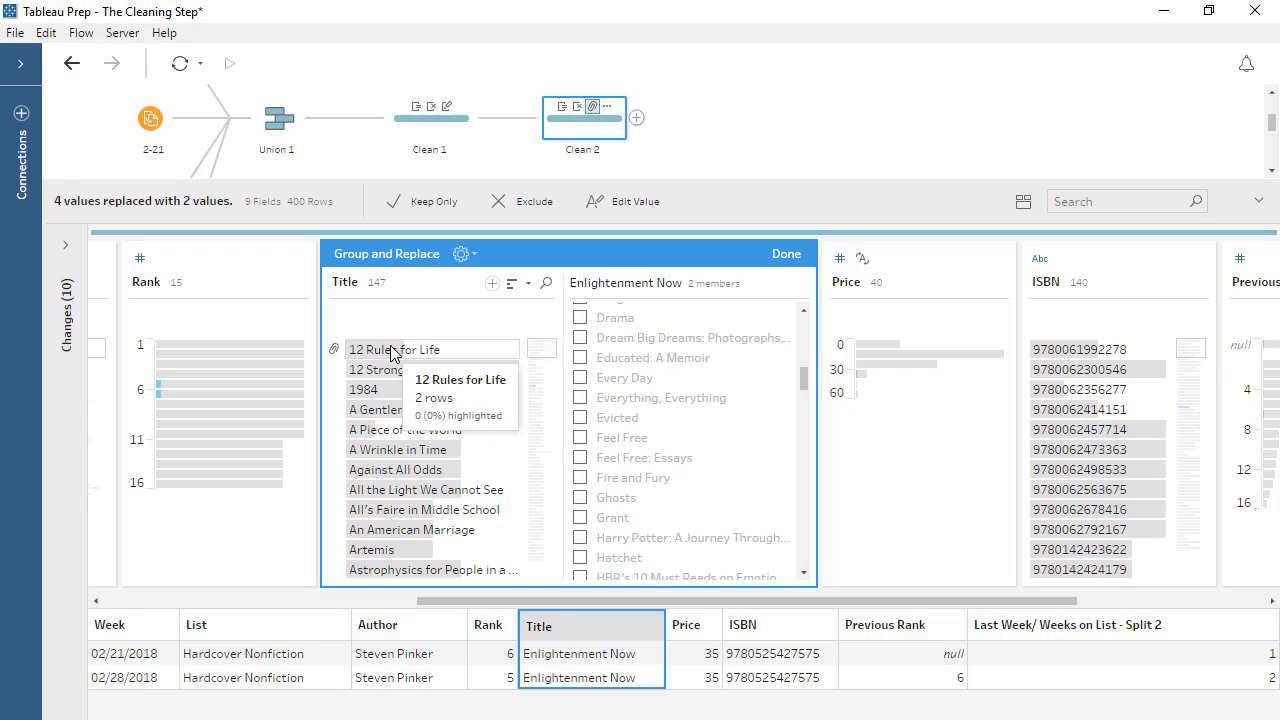
click(786, 254)
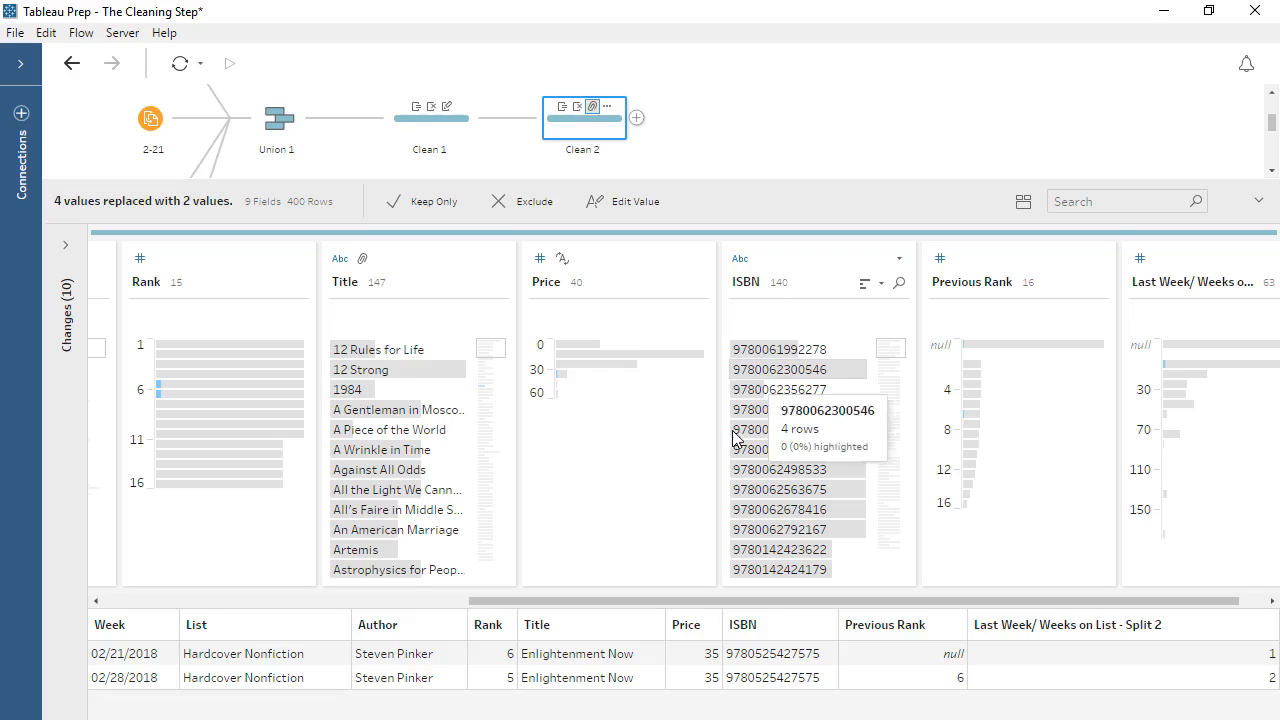
- Search the Author field's values for "&" and clear the search
drag(694, 601, 420, 690)
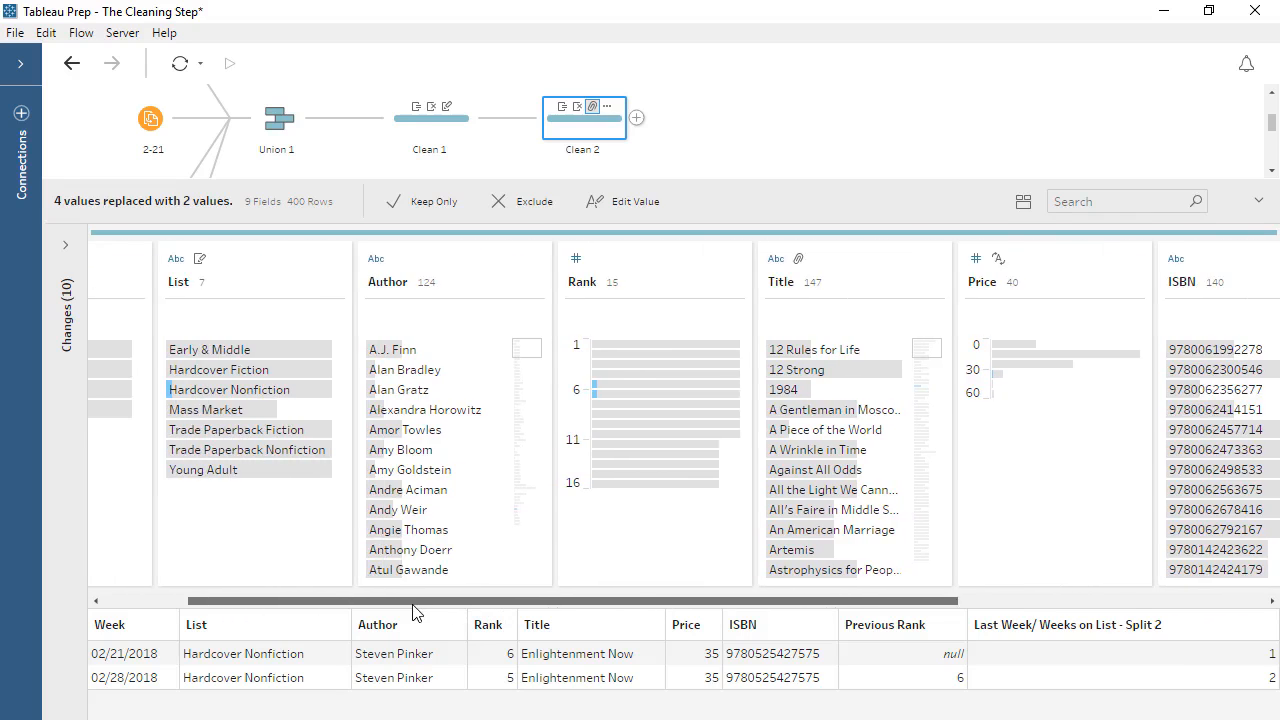
click(467, 284)
click(535, 285)
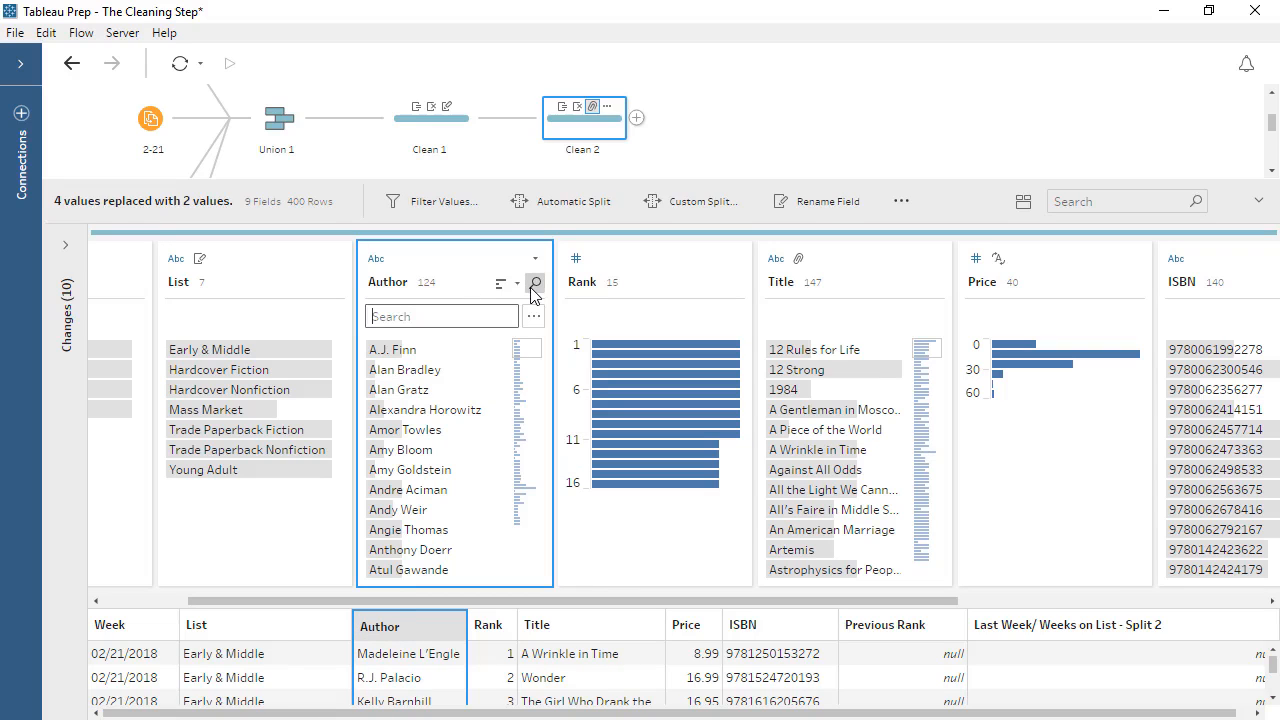
text(&)
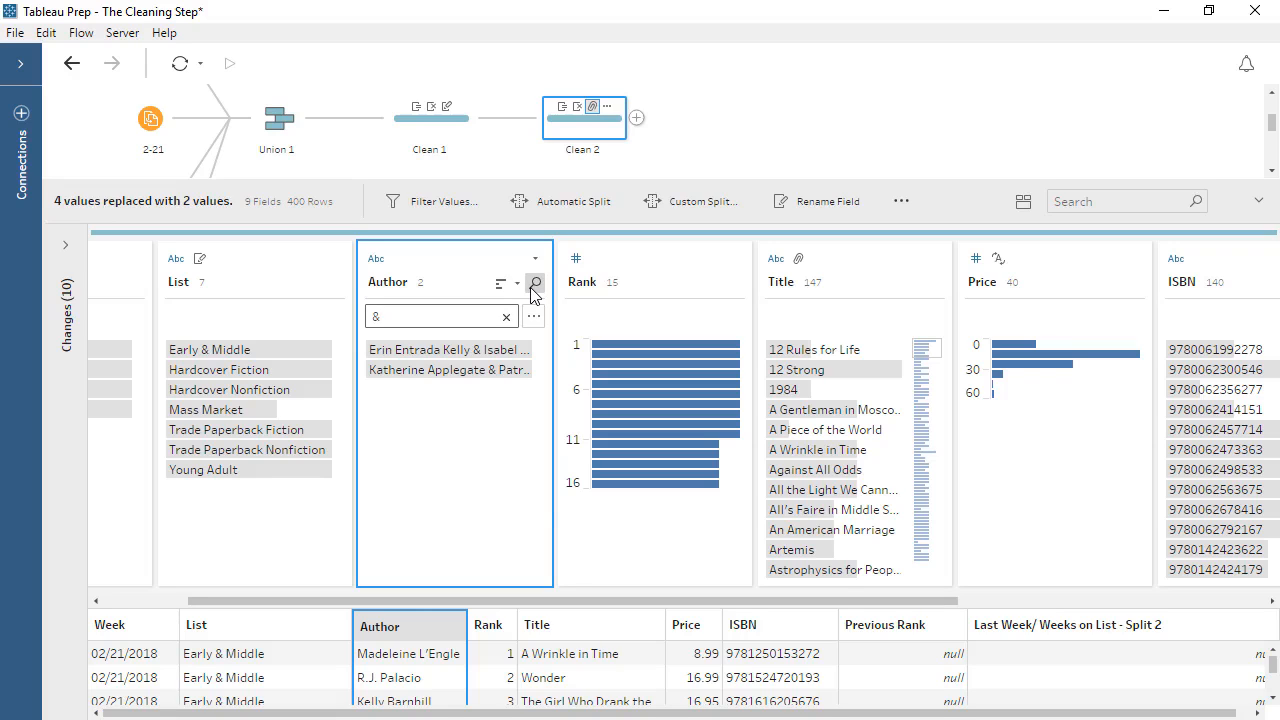
click(506, 316)
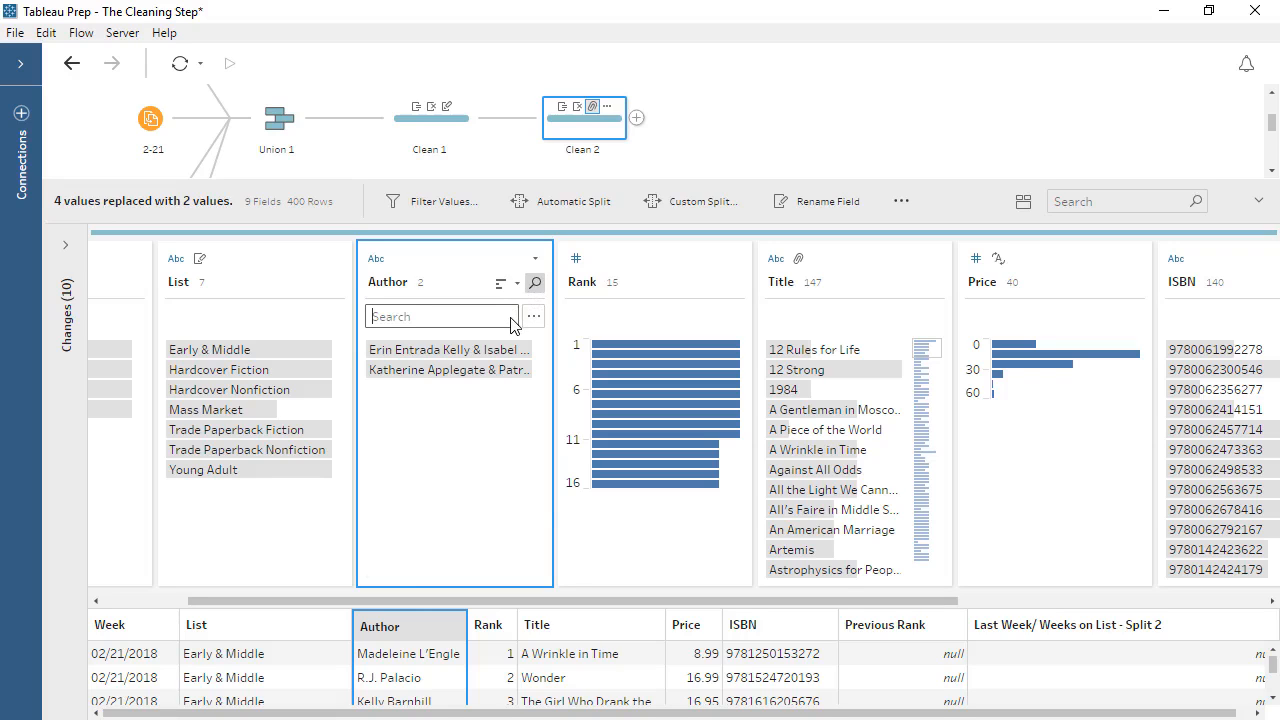
- Create a calculated field named Author with REGEXP_REPLACE([Author], "&", "and") and save it
click(535, 260)
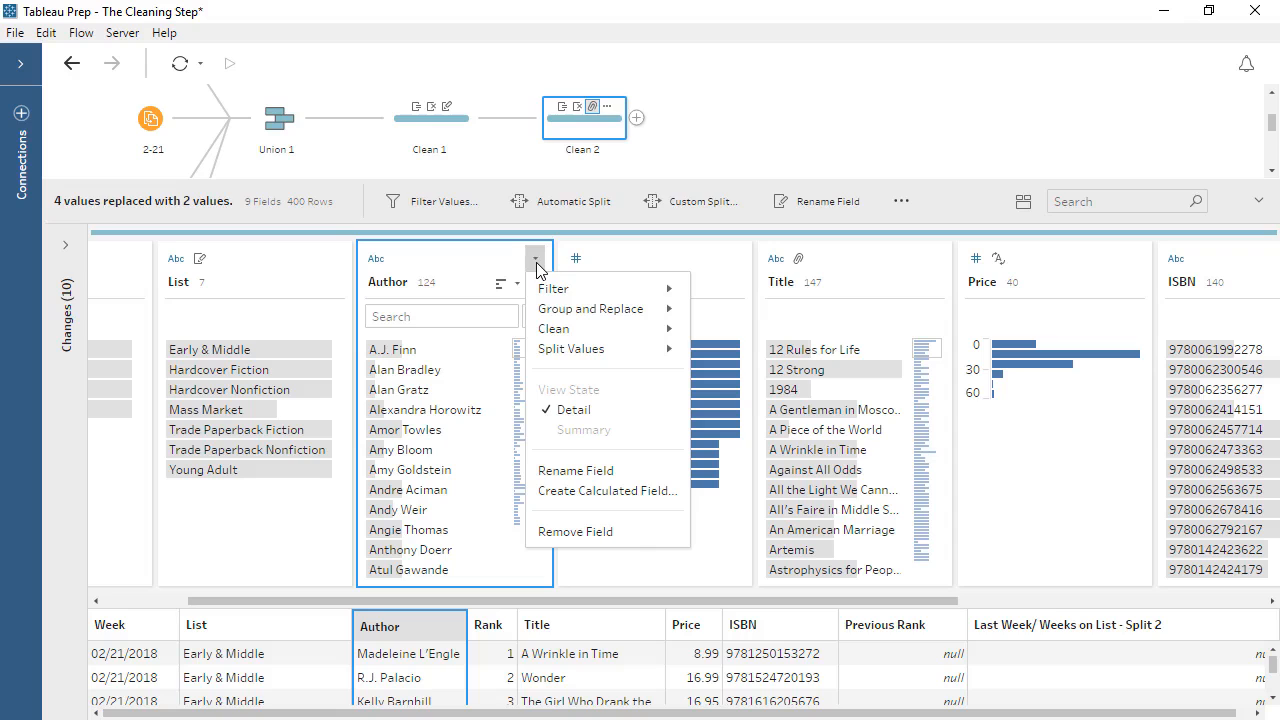
click(543, 491)
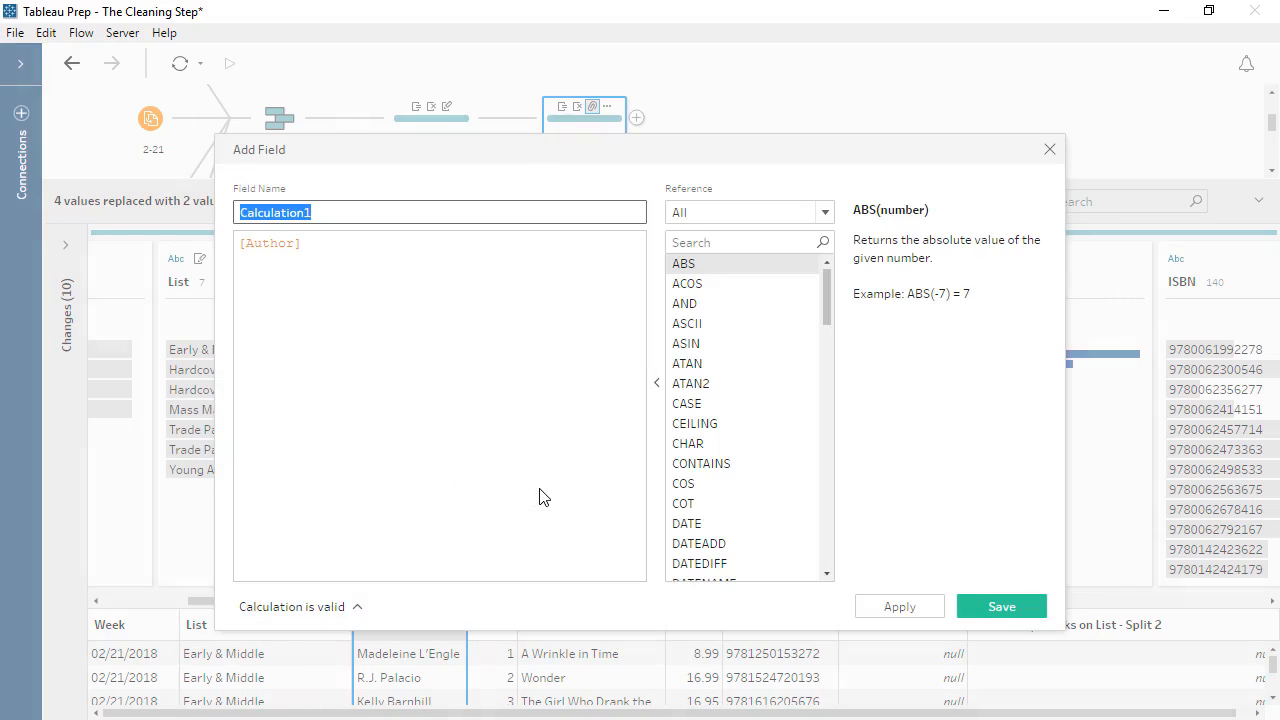
text(Author)
click(462, 340)
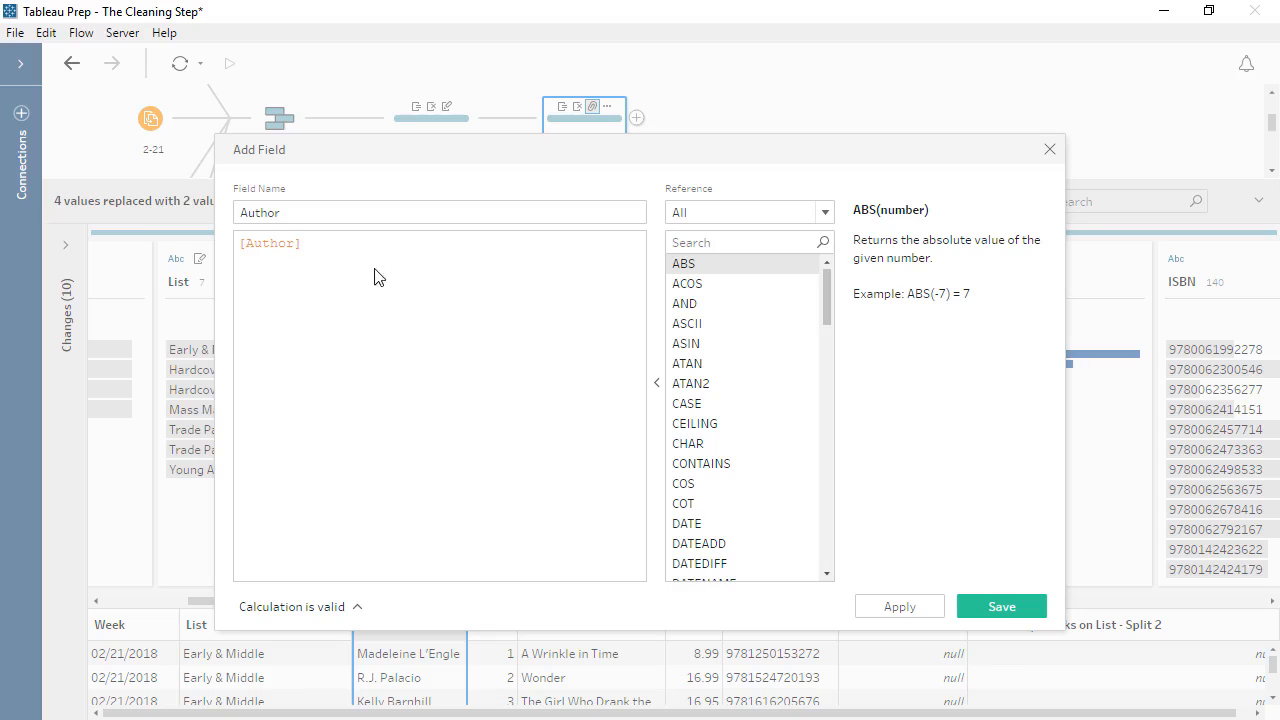
drag(326, 244, 239, 245)
text(REGEXP_REPLACE([Author], "&", "and"))
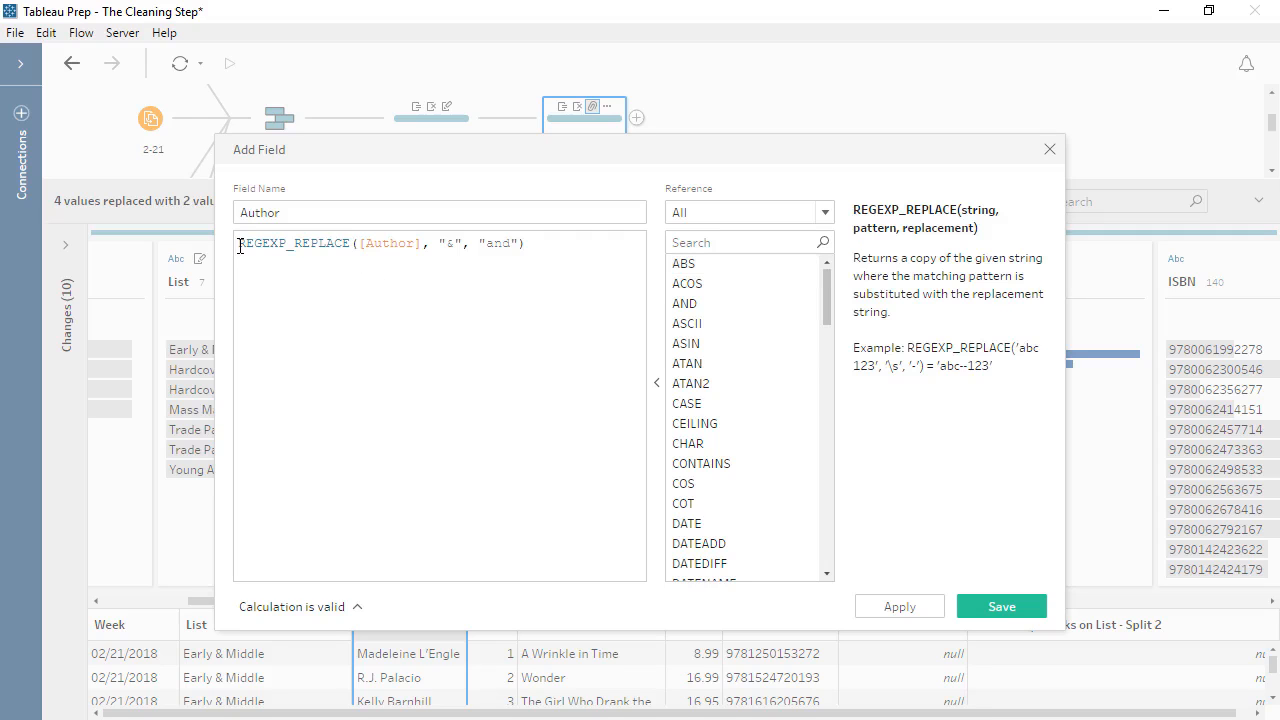
click(977, 604)
drag(912, 612, 771, 609)
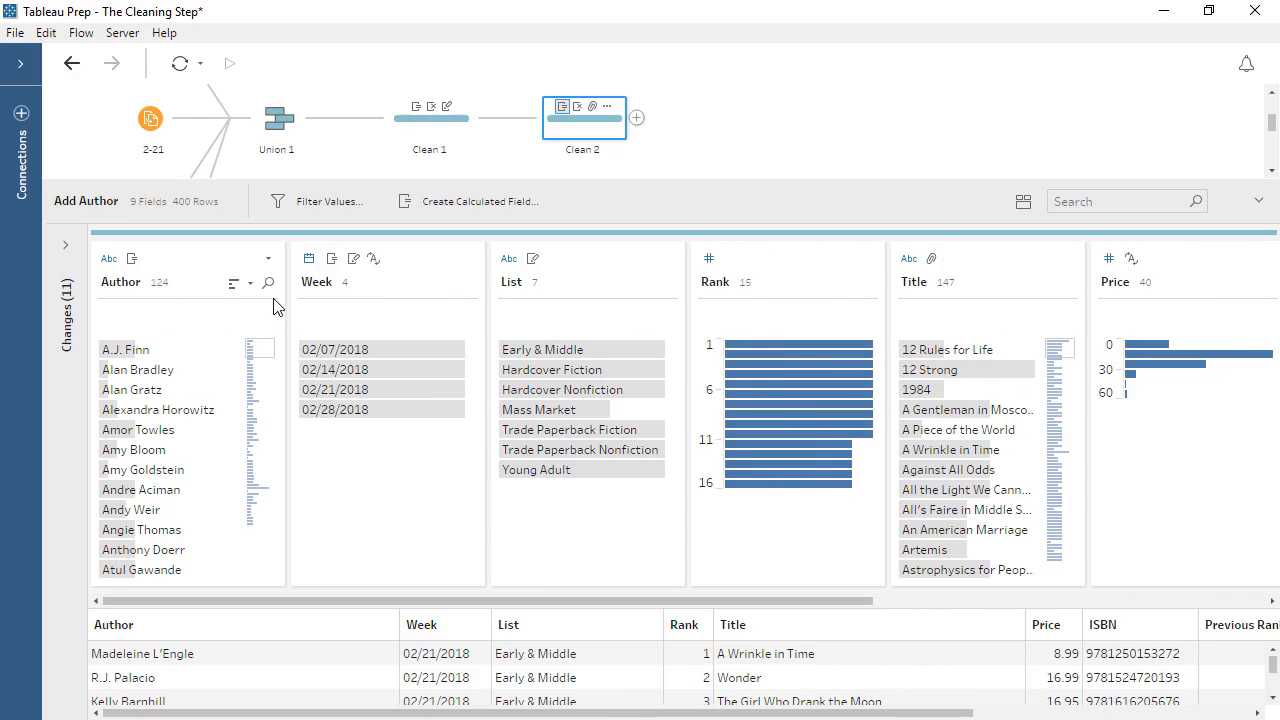
- Check the recalculated Author field for remaining "&" characters and clear the search
click(268, 283)
text(&)
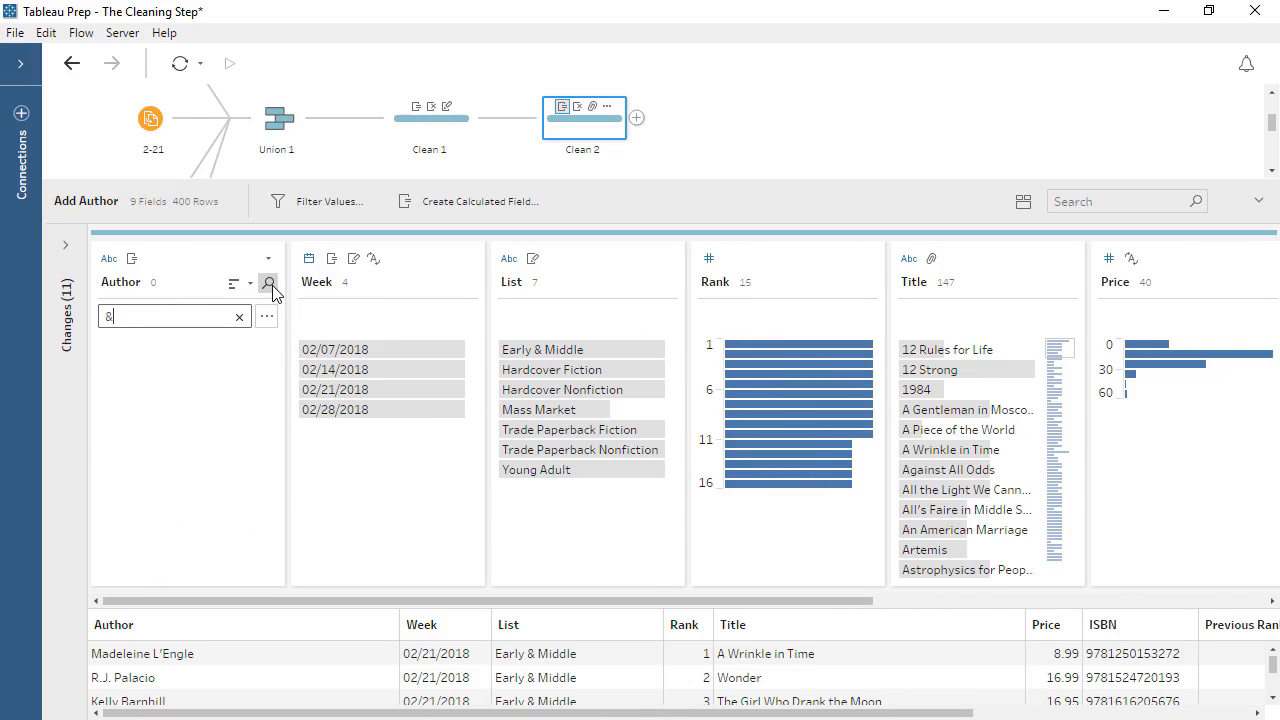
click(239, 316)
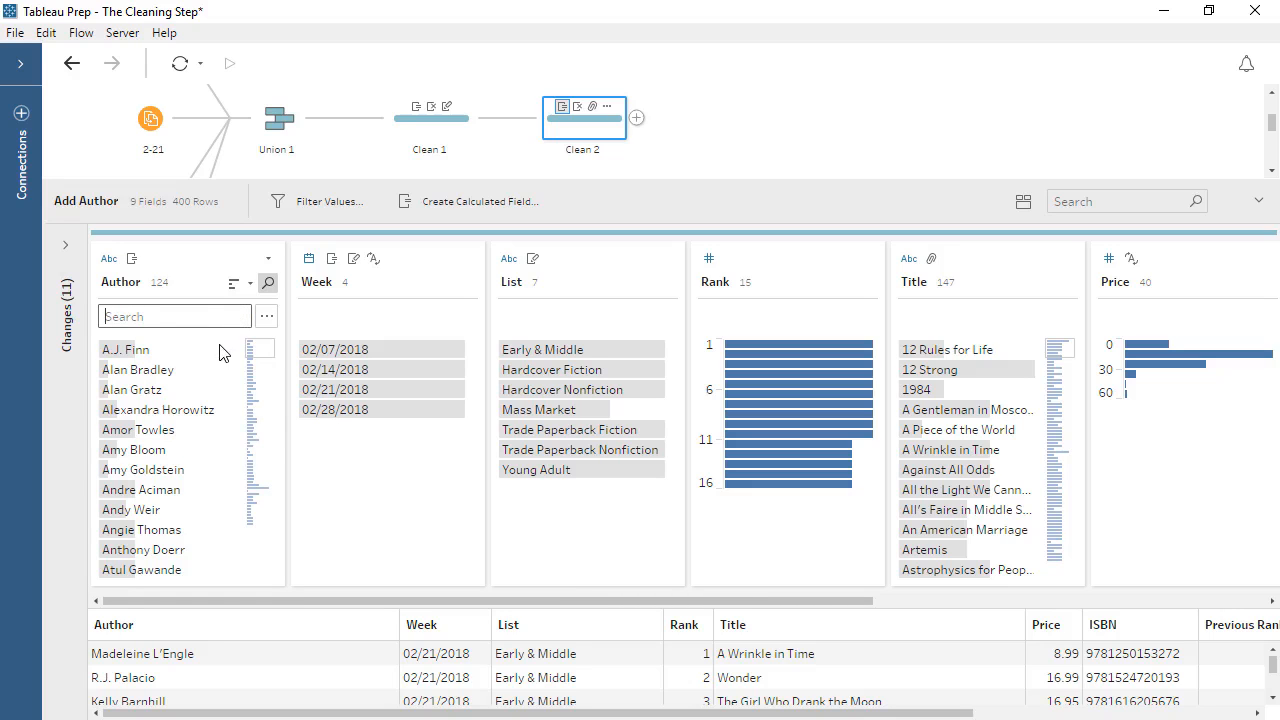
- Open the first value in the Author field for editing
click(220, 350)
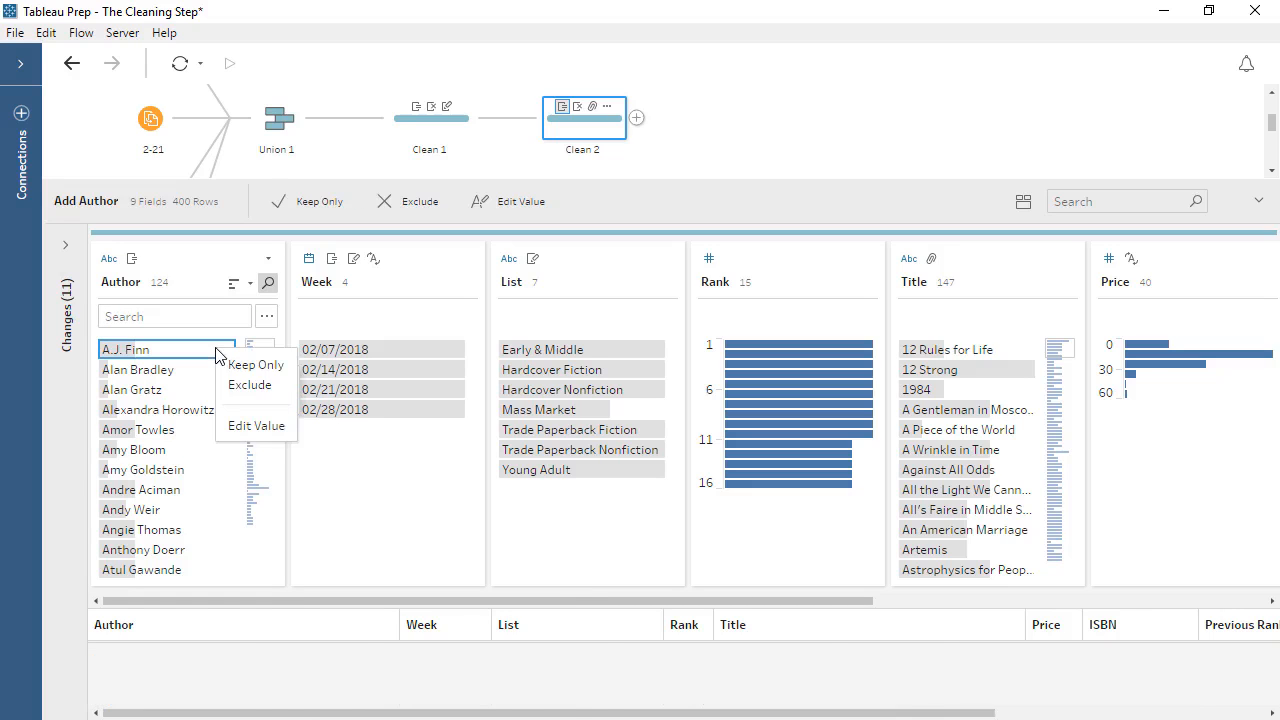
click(244, 426)
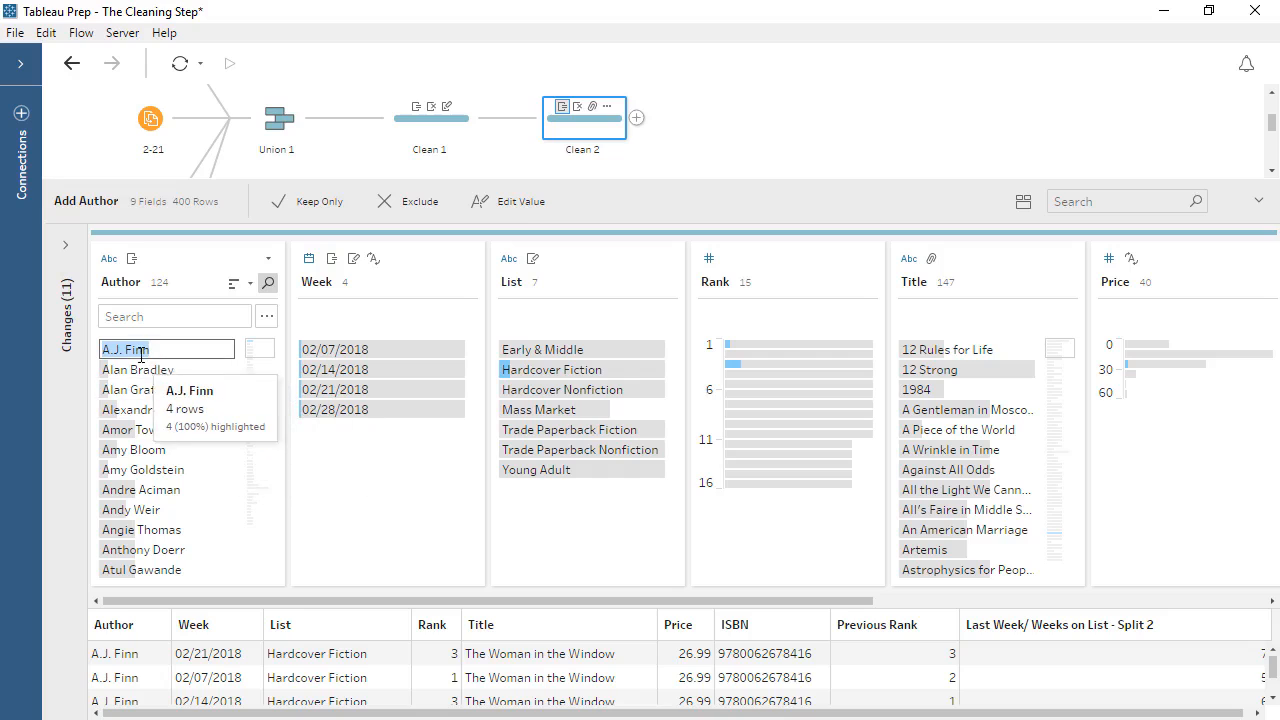
click(126, 350)
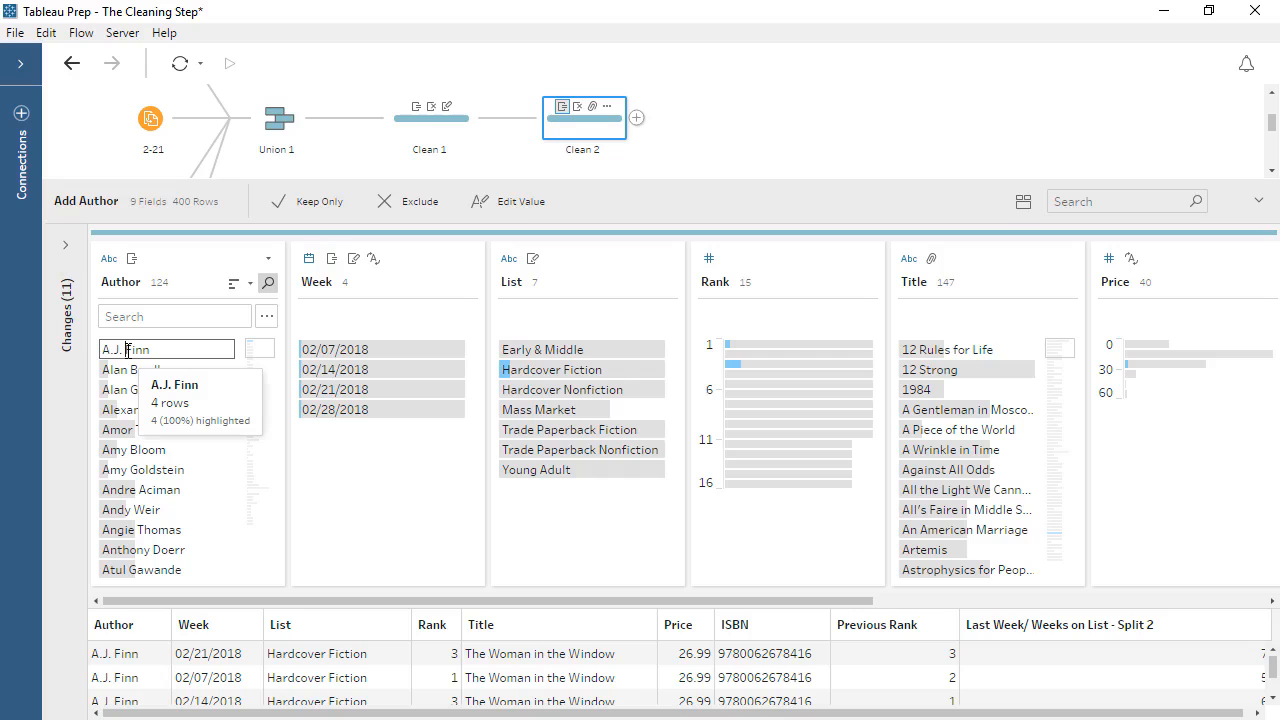
click(128, 352)
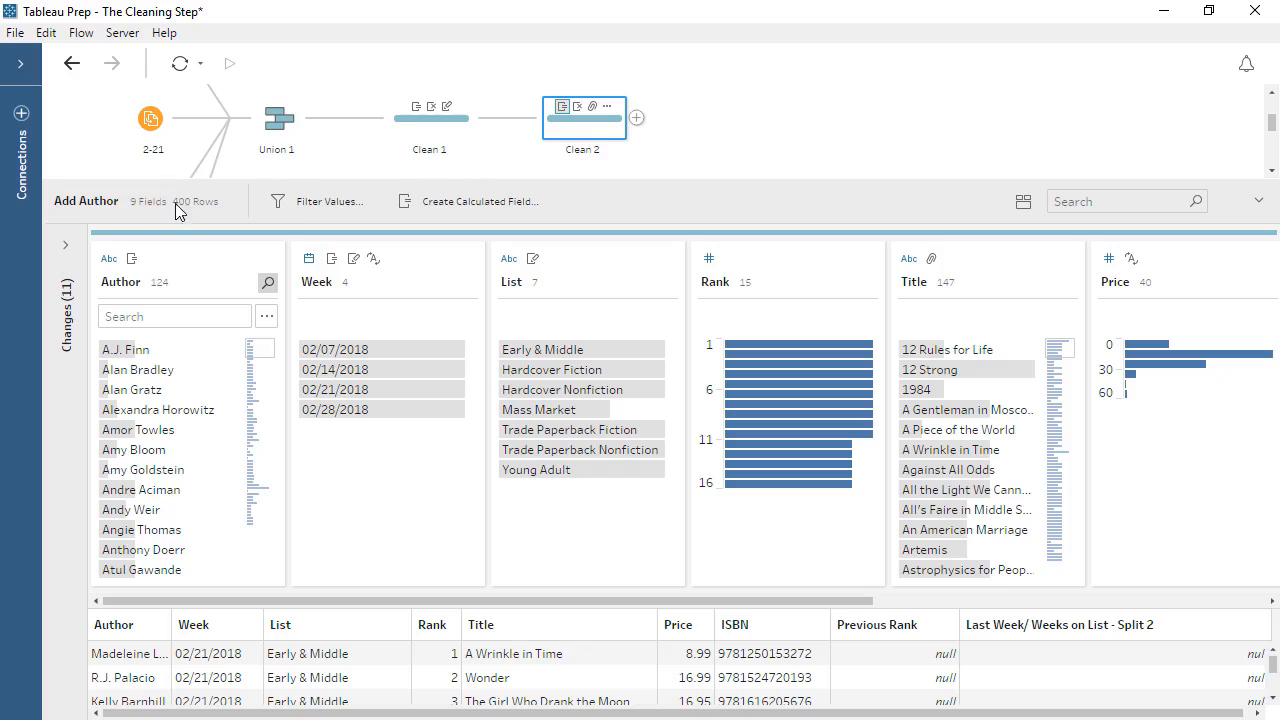
- Delete the Remove Field change for Table Names-1 from the Clean 2 step's list of changes
click(67, 246)
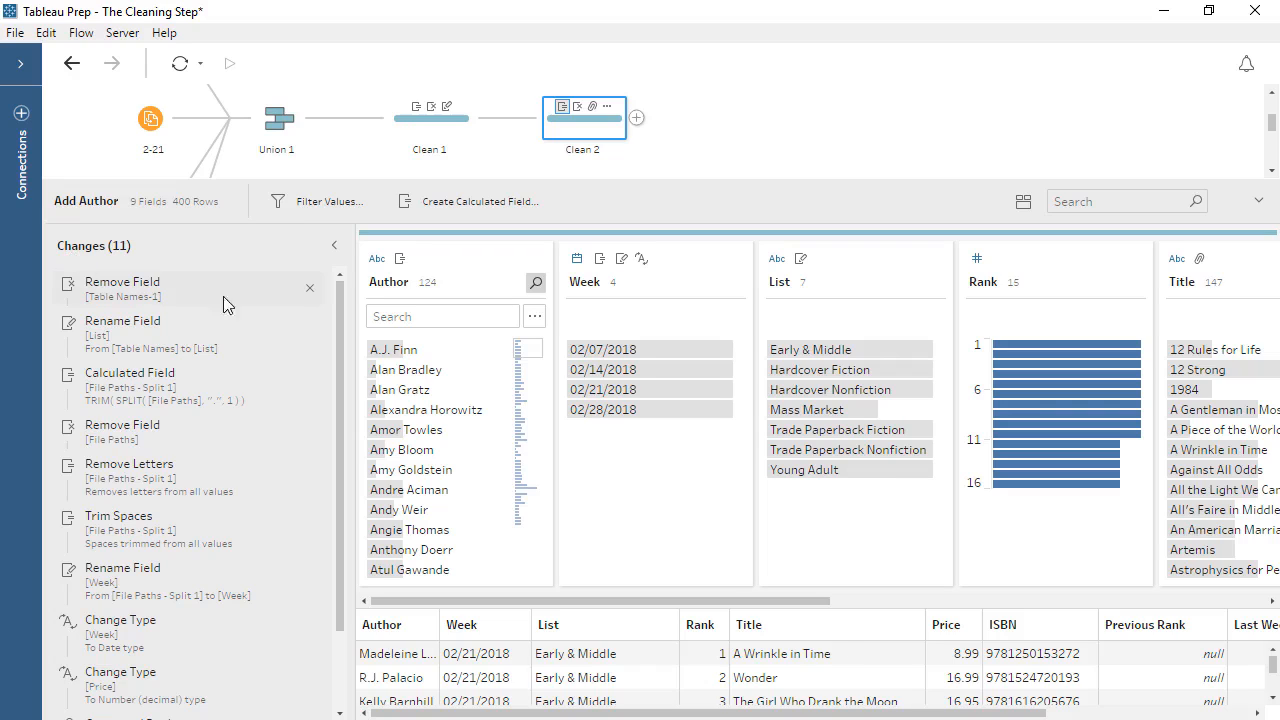
click(309, 289)
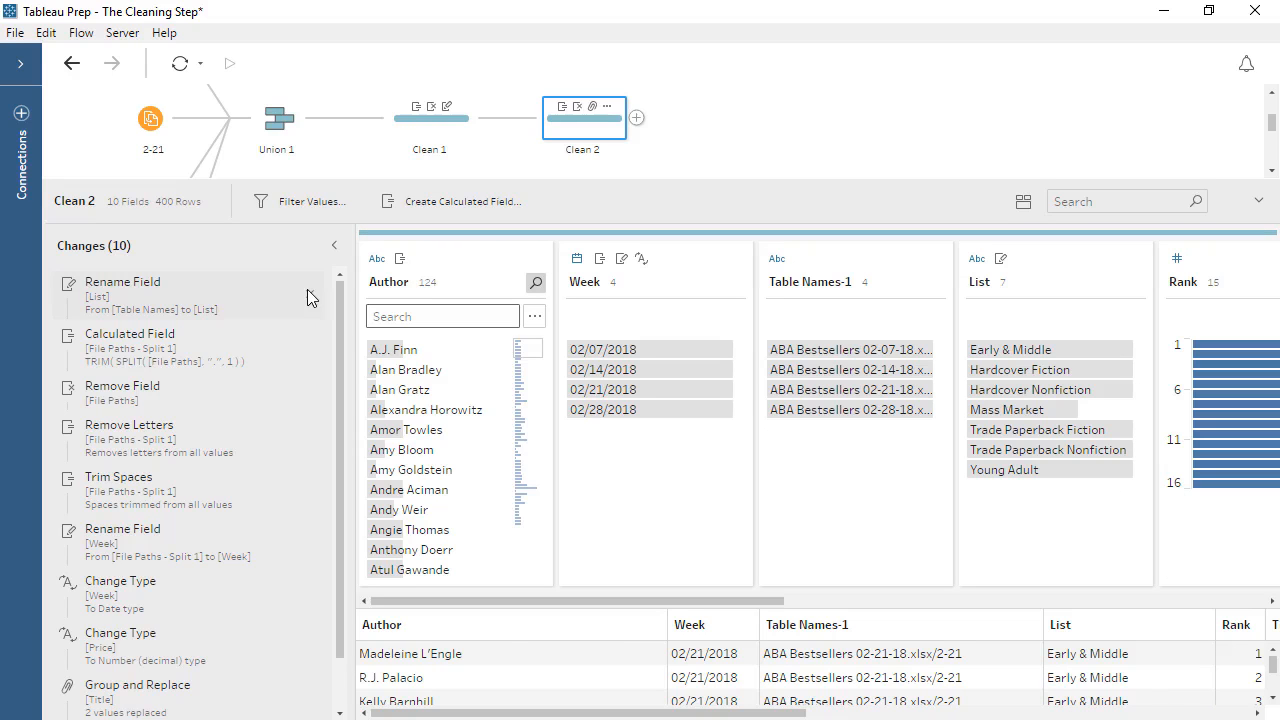
- Open the Author calculated field's change for editing and close it without altering the formula
drag(338, 290, 332, 383)
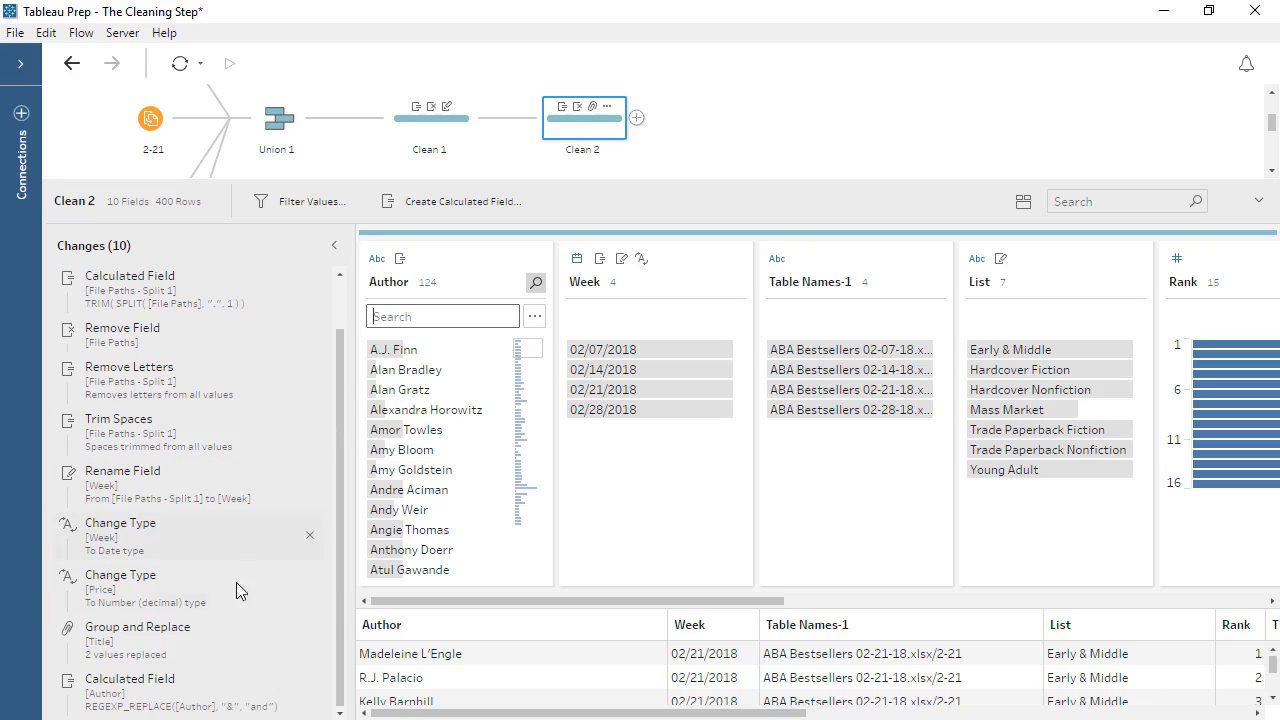
right_click(170, 701)
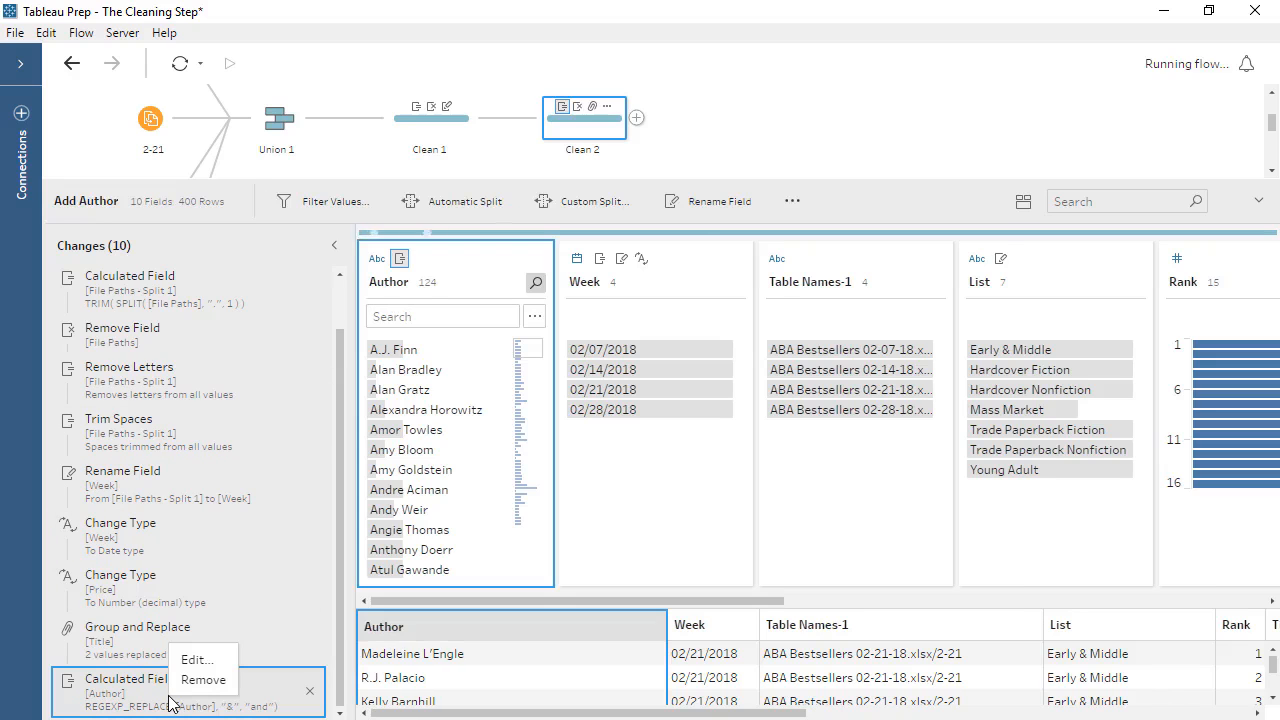
click(192, 661)
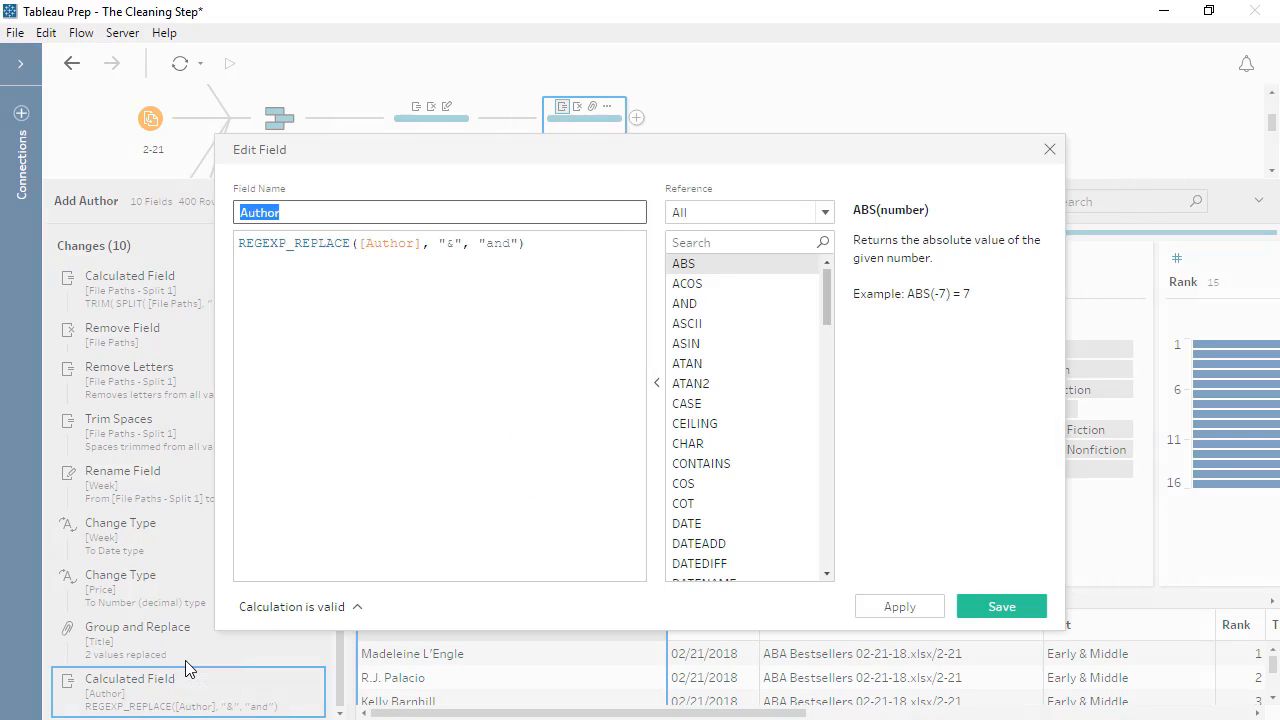
click(1048, 151)
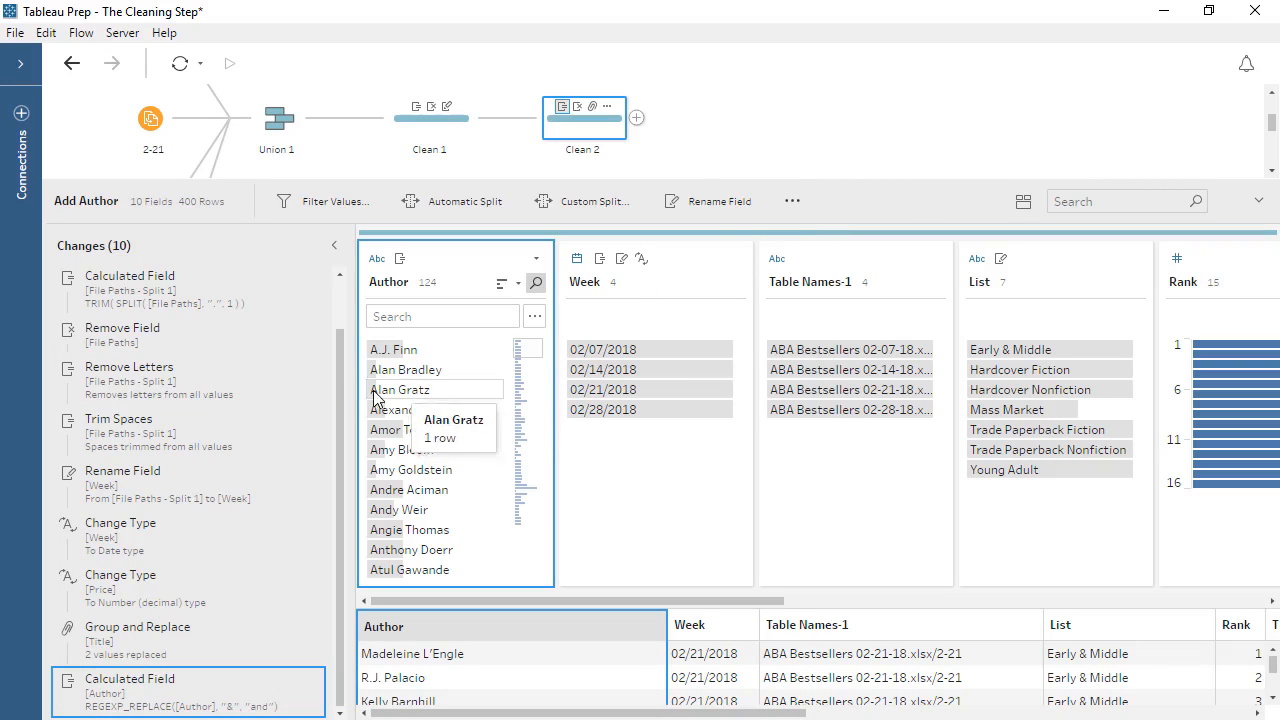
- Review the data as of the Trim Spaces change, return to the final Author calculation change, and collapse the change history
click(218, 435)
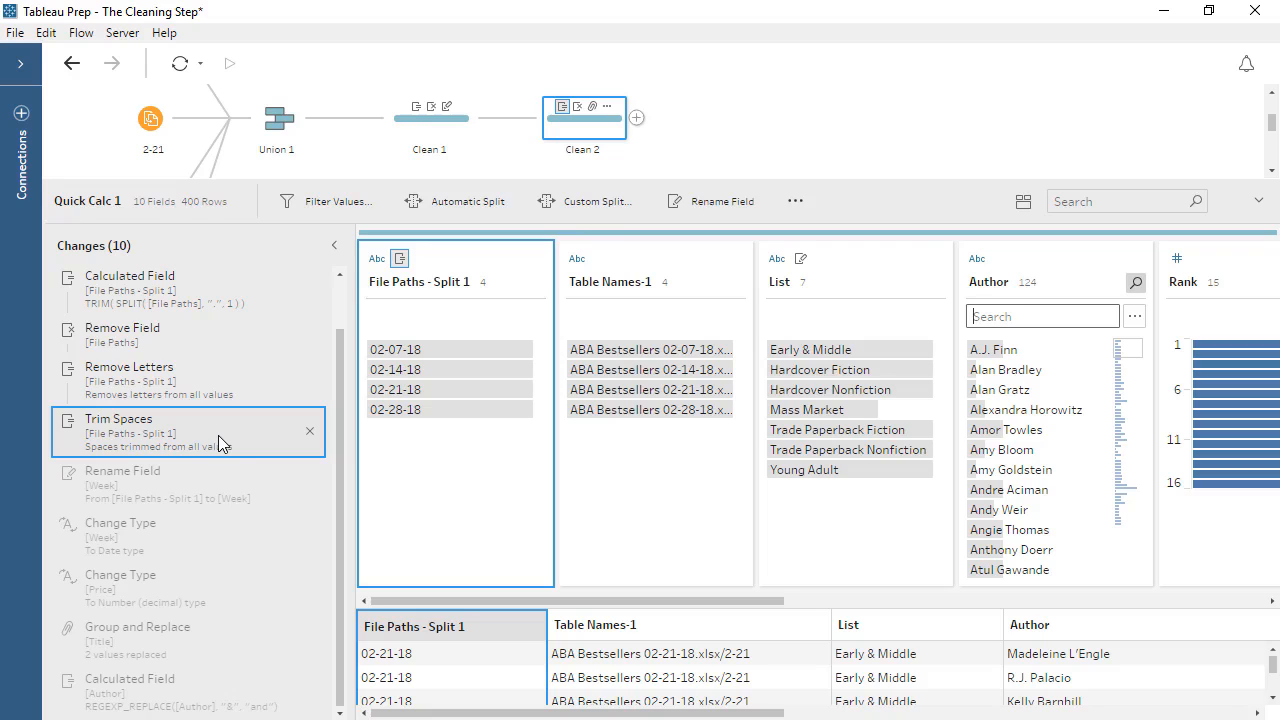
click(202, 706)
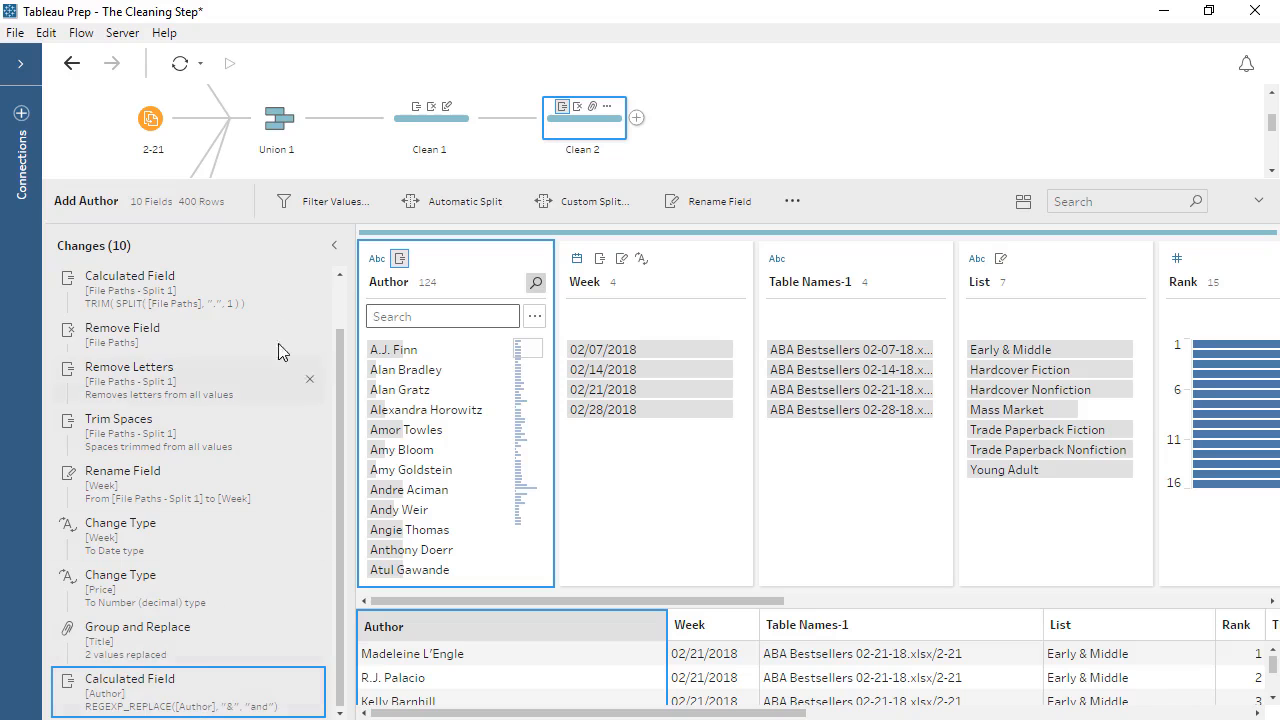
click(334, 246)
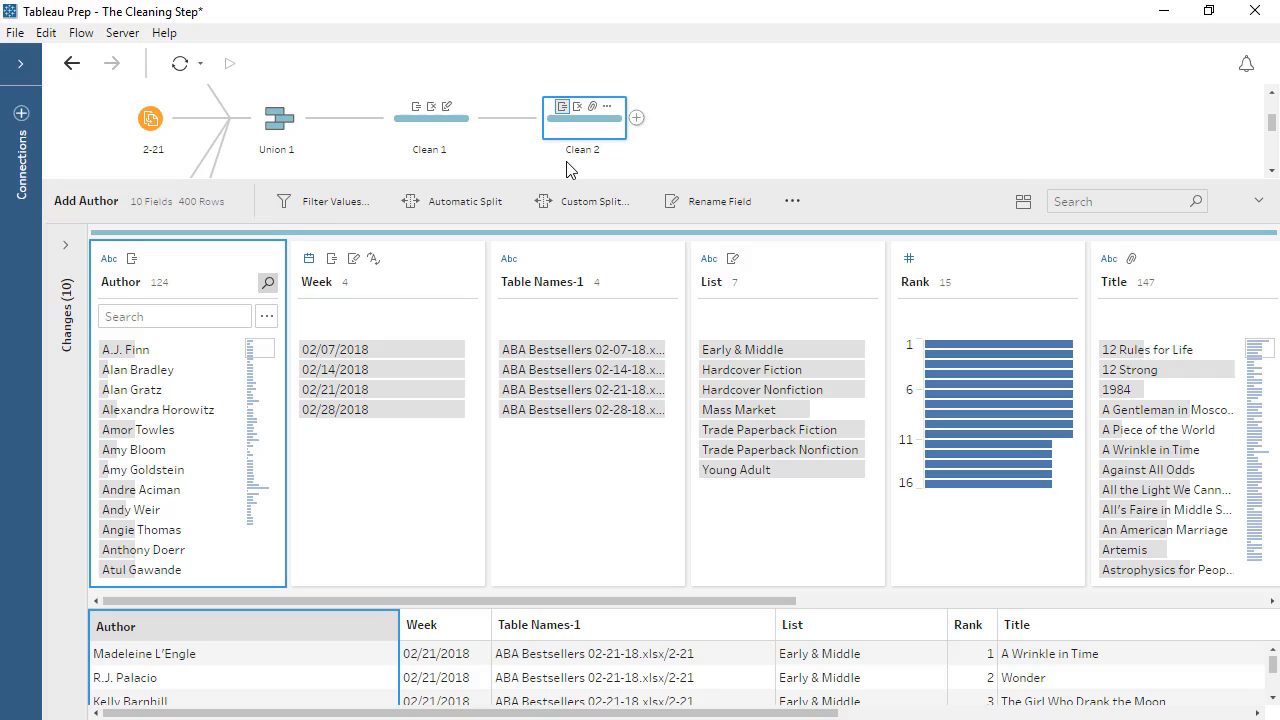
- Add a new cleaning step after Clean 2, and review the Clean 2 and Clean 1 steps in the flow
click(636, 118)
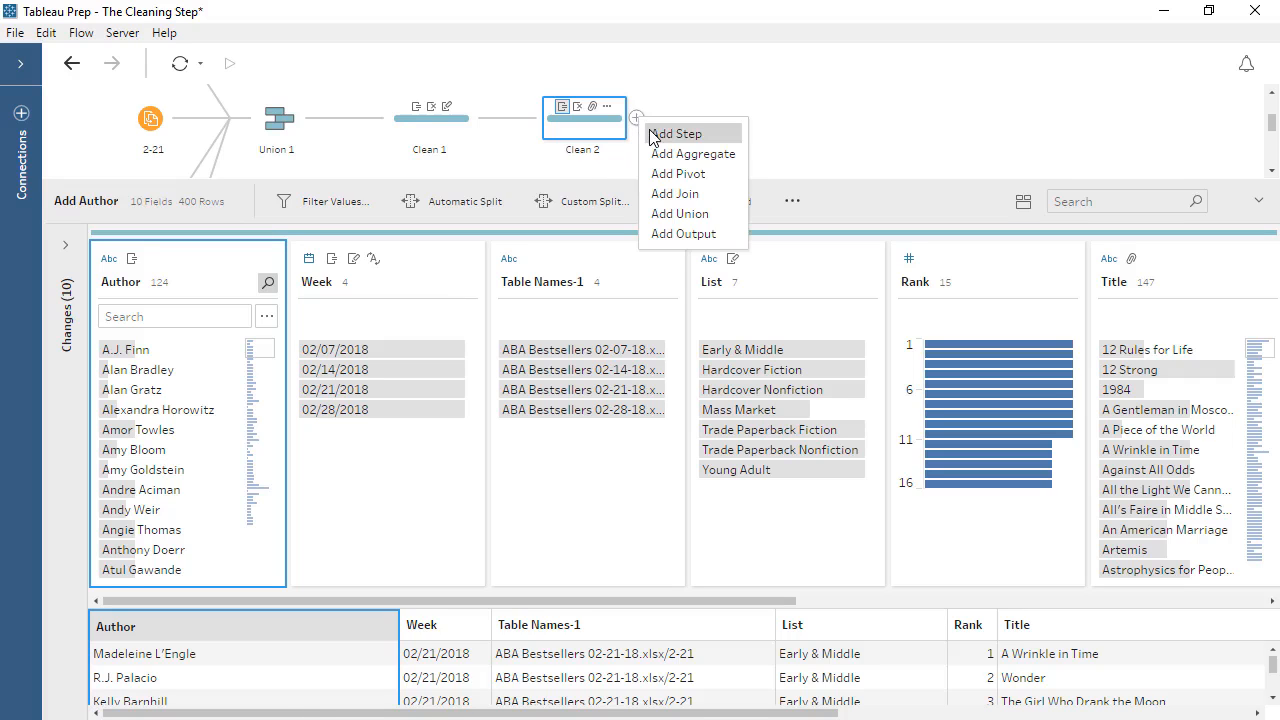
click(650, 135)
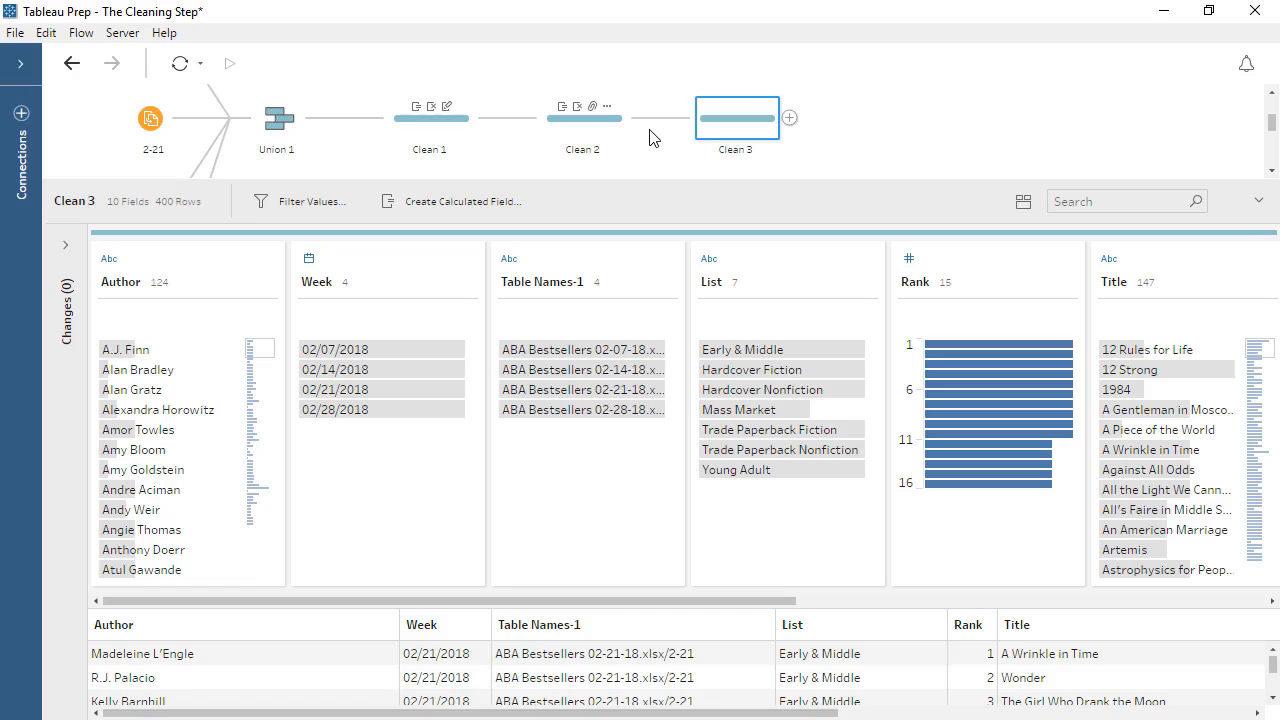
click(604, 135)
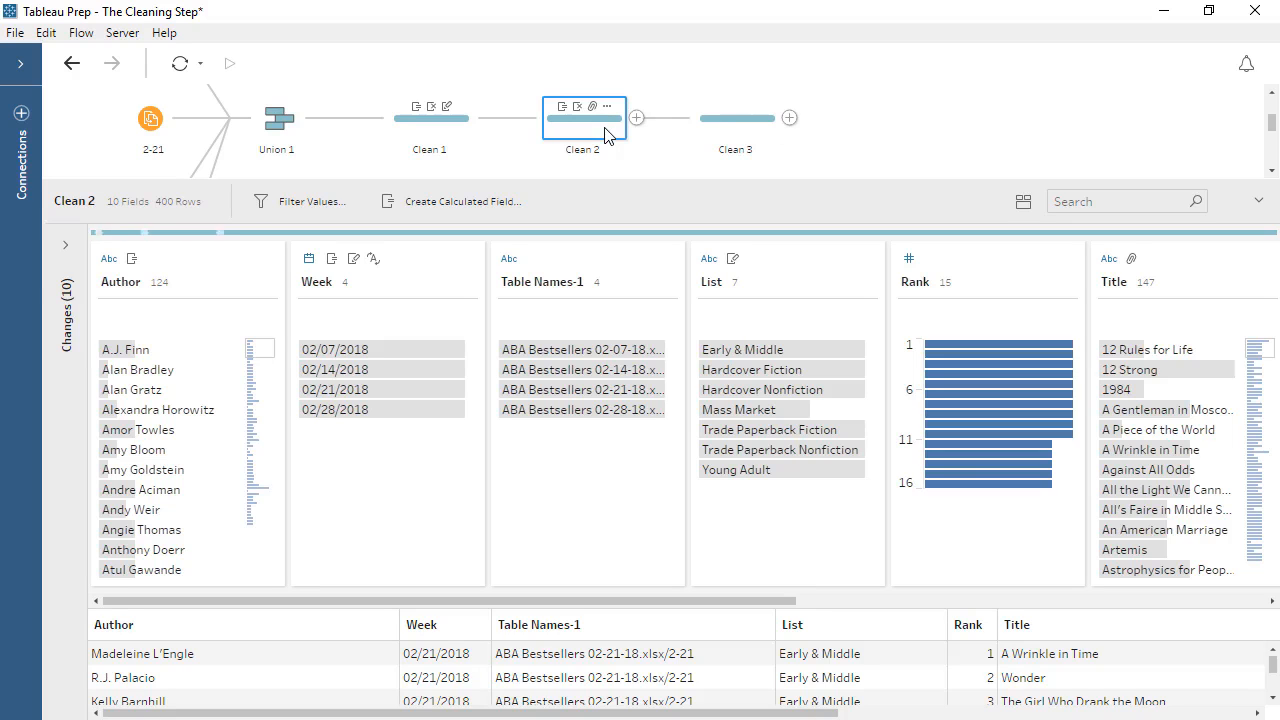
click(447, 133)
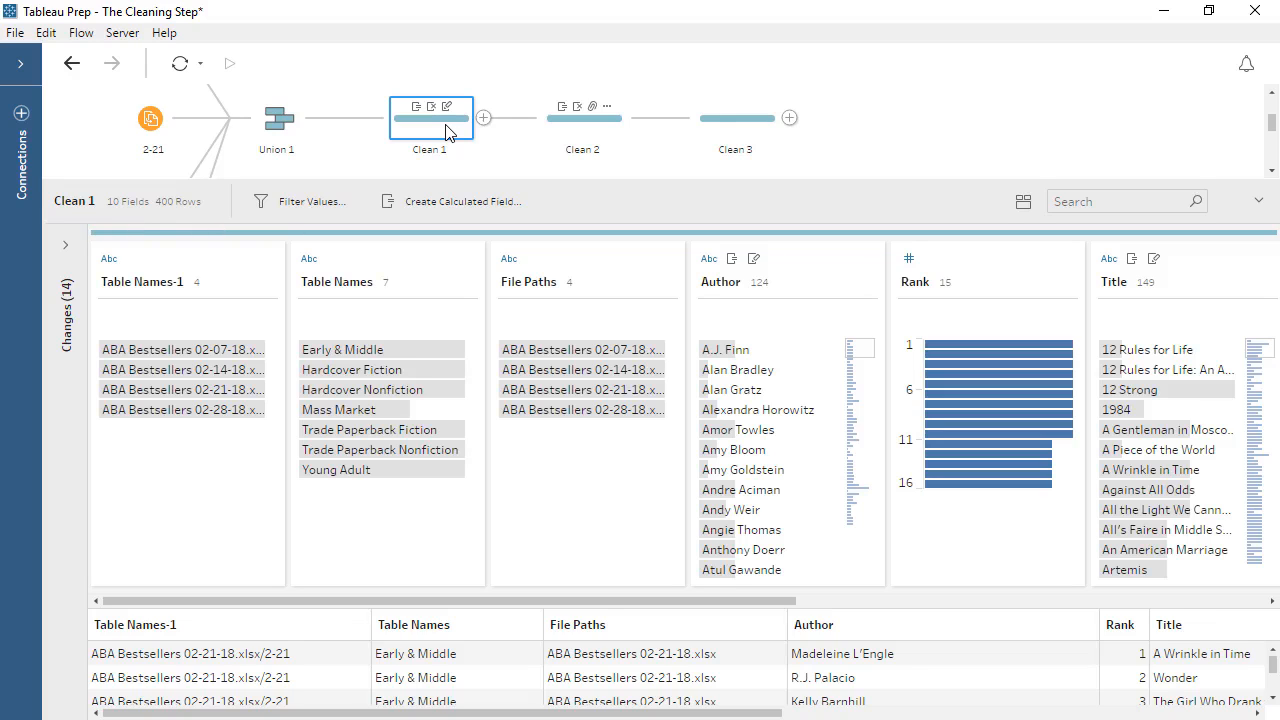